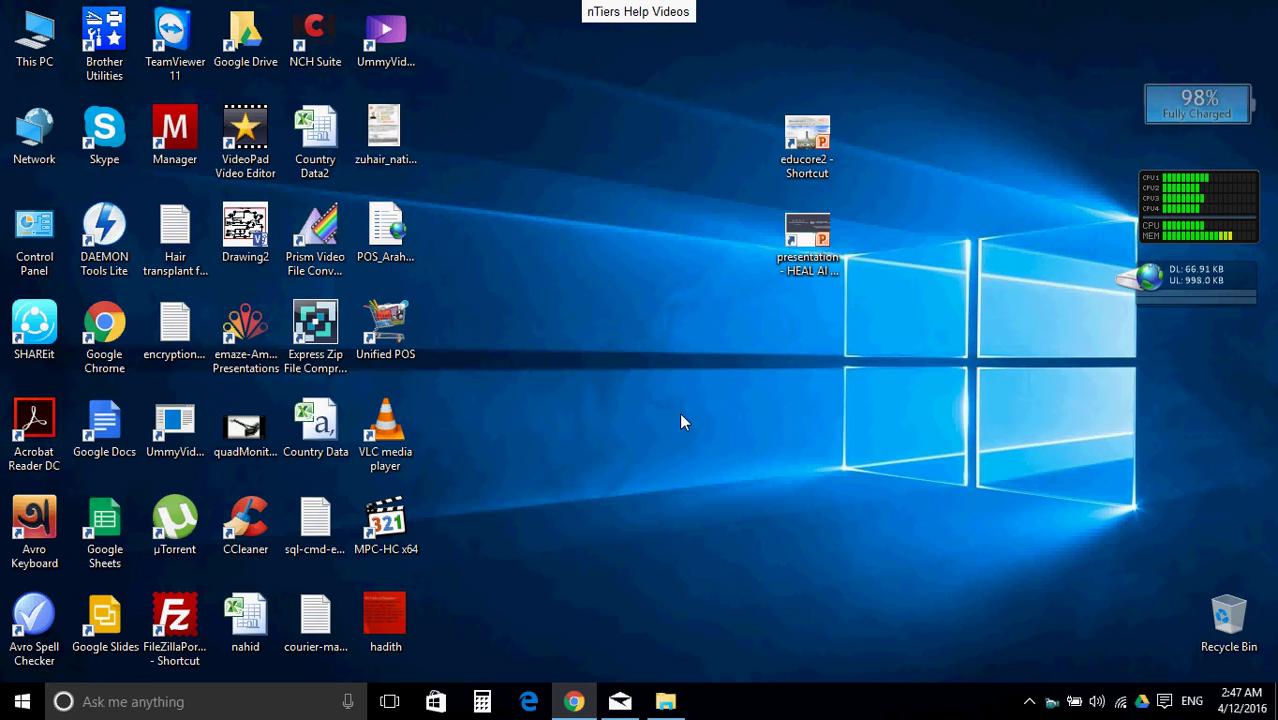
- Open the school site's live Gallery page and scroll through the General Activities Gallery photos
{"action": "left_click", "coordinate": [573, 701]}
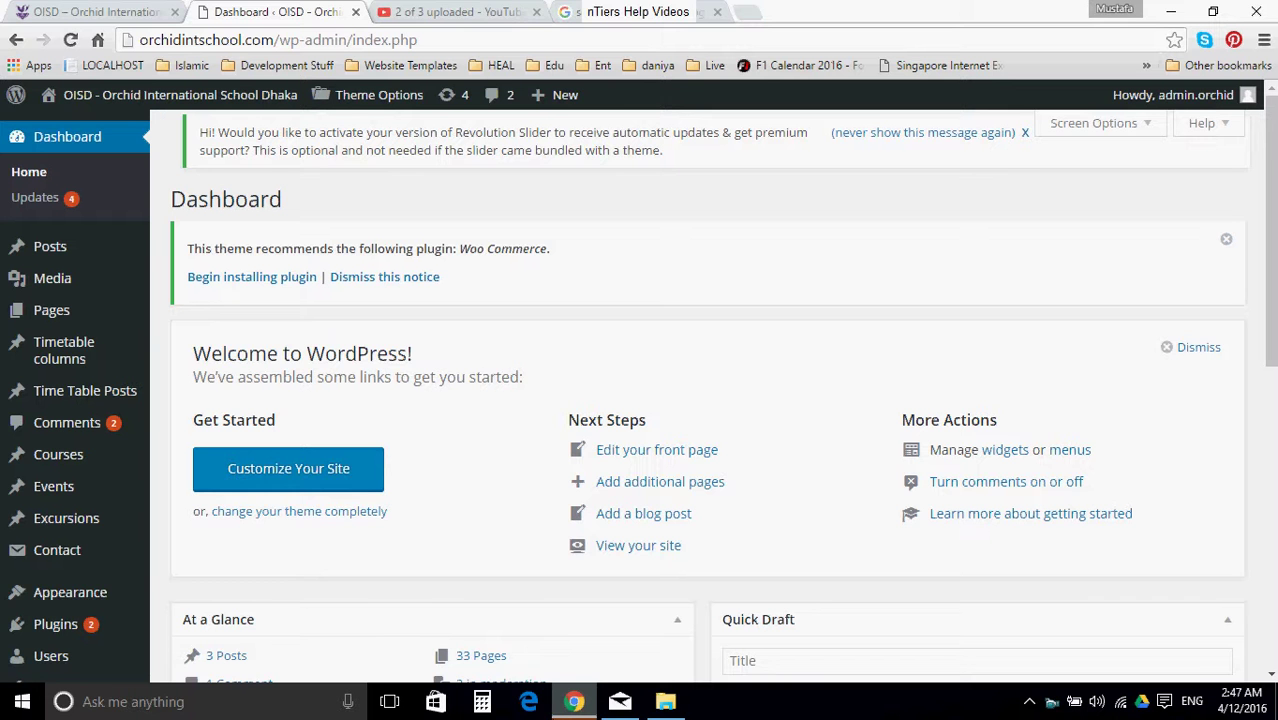
{"action": "left_click", "coordinate": [20, 8]}
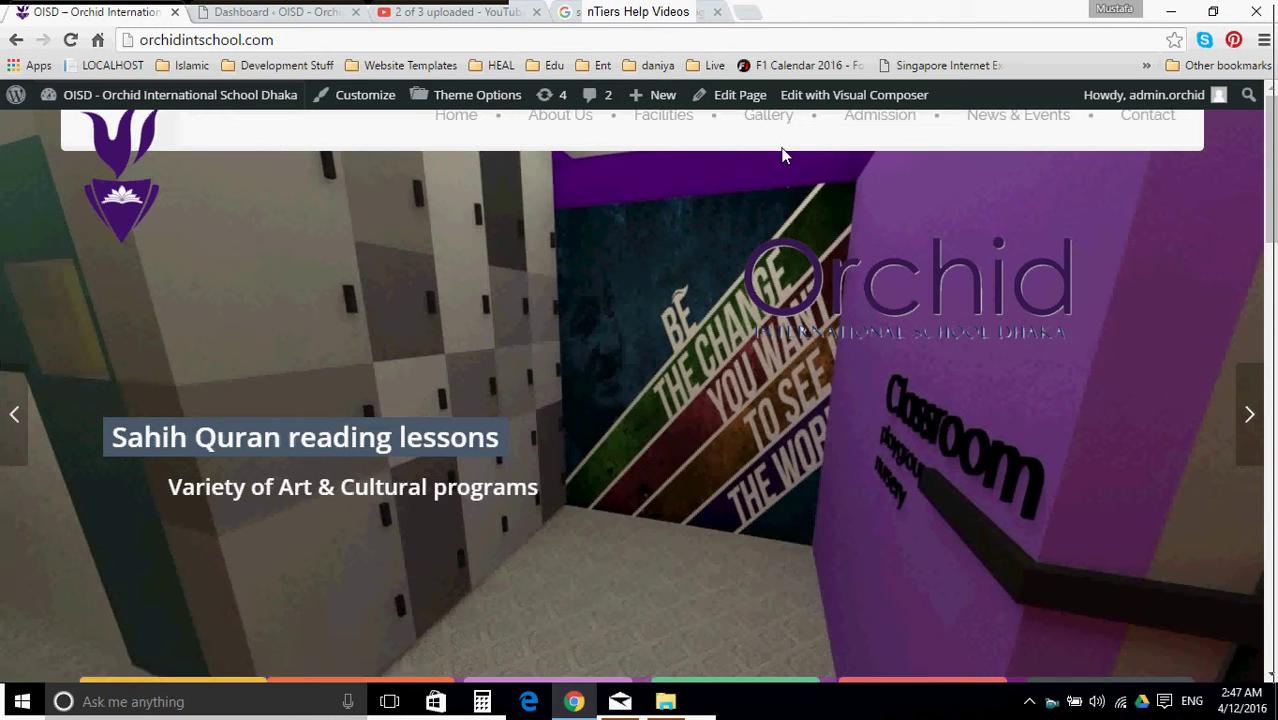
{"action": "left_click", "coordinate": [770, 128]}
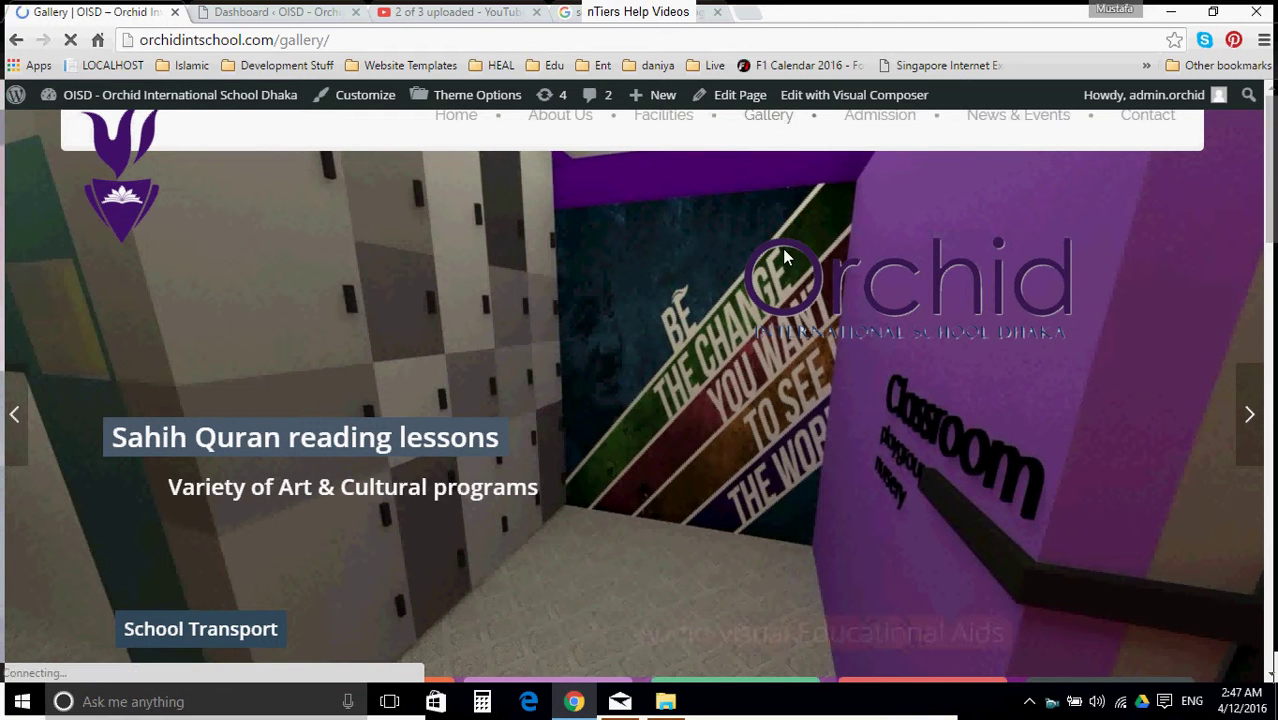
{"action": "scroll", "coordinate": [782, 289], "scroll_direction": "down", "scroll_amount": 4}
{"action": "scroll", "coordinate": [782, 289], "scroll_direction": "down", "scroll_amount": 1}
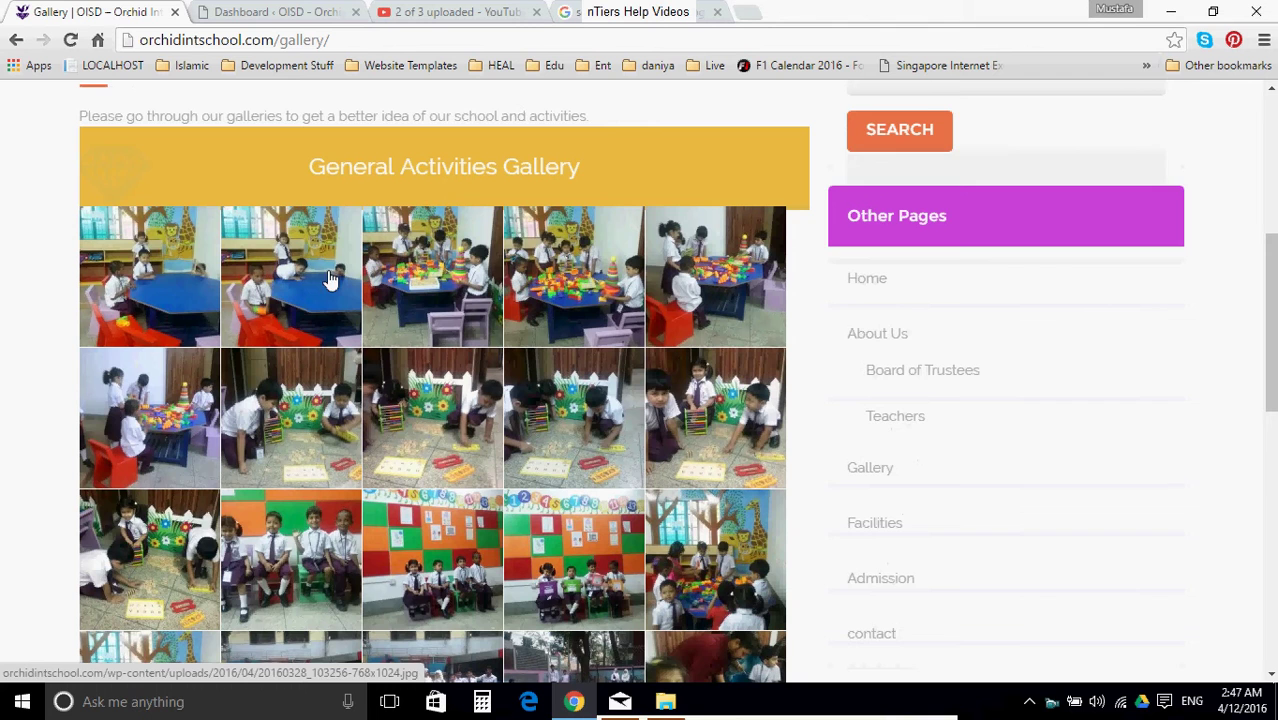
{"action": "scroll", "coordinate": [615, 310], "scroll_direction": "down", "scroll_amount": 4}
{"action": "scroll", "coordinate": [596, 316], "scroll_direction": "down", "scroll_amount": 4}
{"action": "scroll", "coordinate": [596, 316], "scroll_direction": "up", "scroll_amount": 10}
- From the admin dashboard, go to Pages > All Pages and open the Gallery page for editing
{"action": "left_click", "coordinate": [338, 10]}
{"action": "mouse_move", "coordinate": [57, 283]}
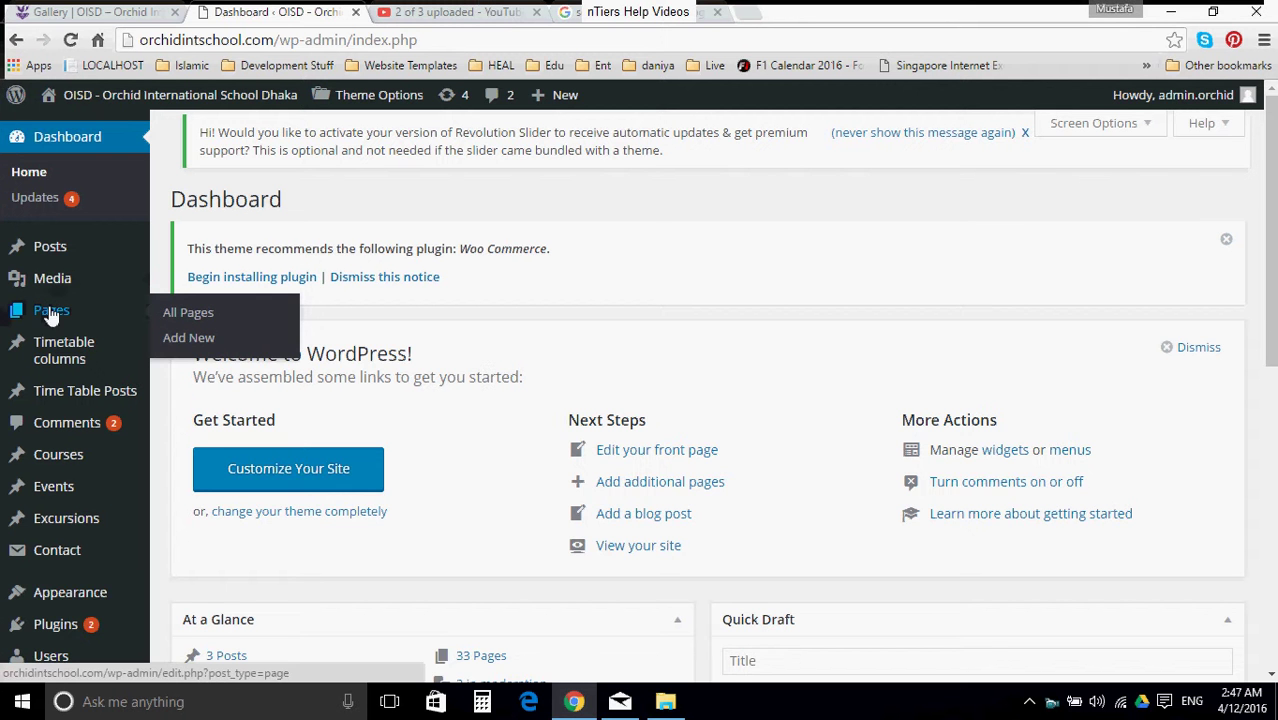
{"action": "left_click", "coordinate": [55, 311]}
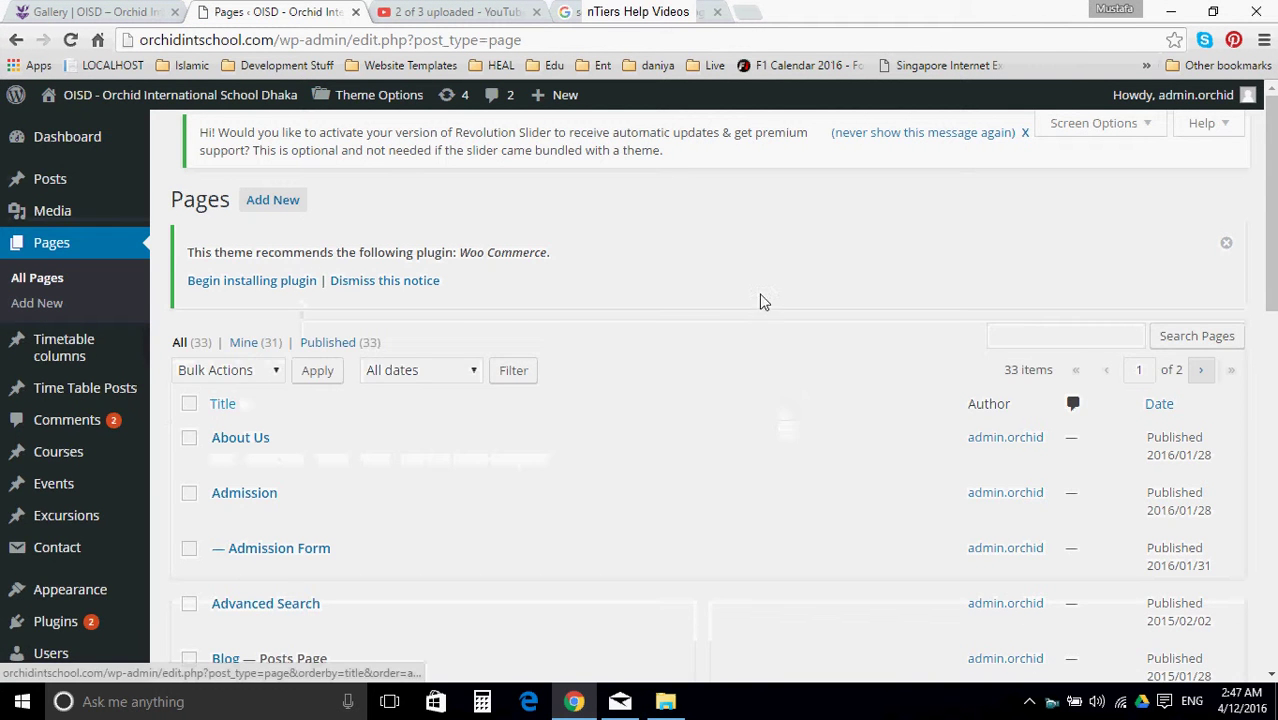
{"action": "scroll", "coordinate": [712, 305], "scroll_direction": "down", "scroll_amount": 7}
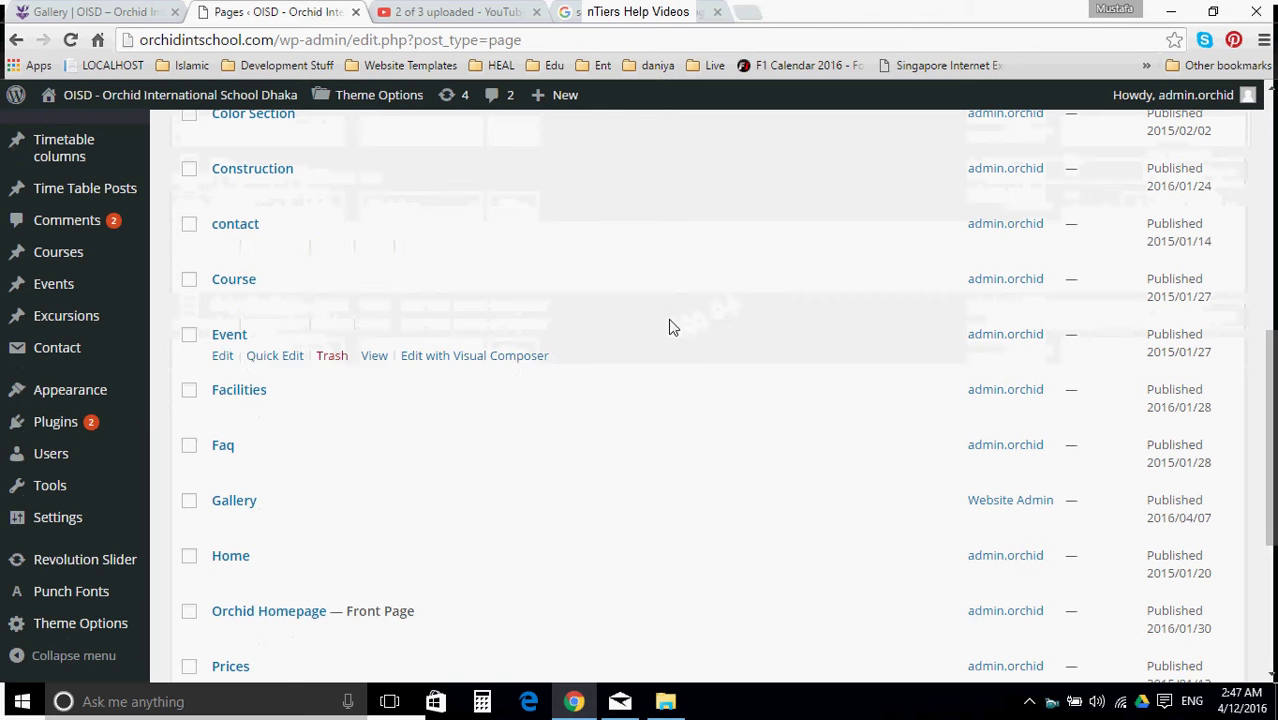
{"action": "left_click", "coordinate": [225, 503]}
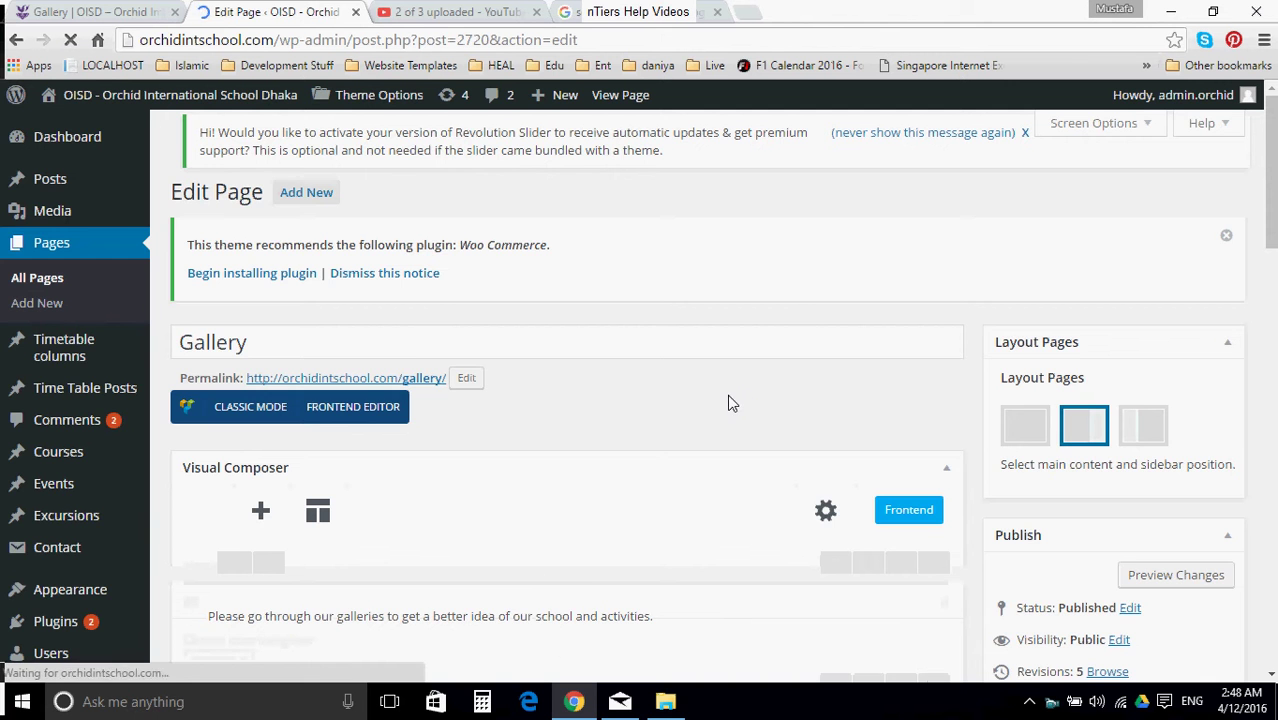
- Insert an inner row in the empty bottom row and place a Focus title element in it
{"action": "scroll", "coordinate": [728, 406], "scroll_direction": "down", "scroll_amount": 3}
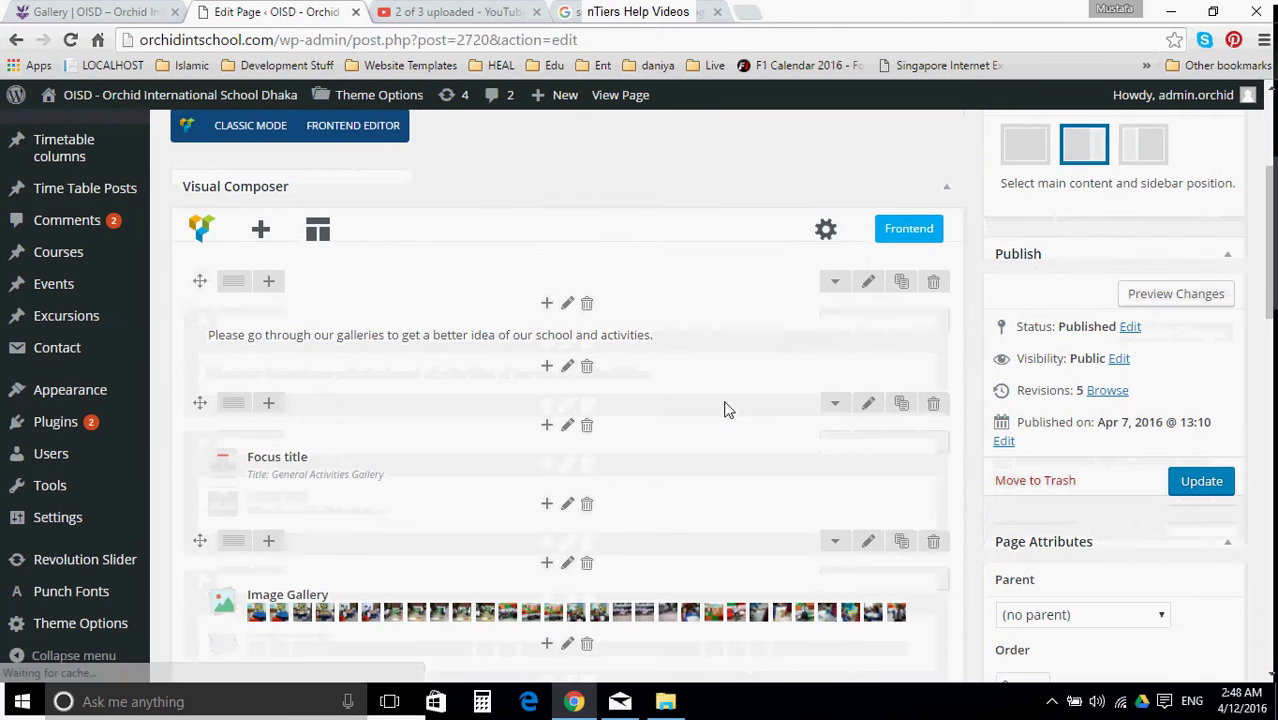
{"action": "scroll", "coordinate": [725, 405], "scroll_direction": "down", "scroll_amount": 2}
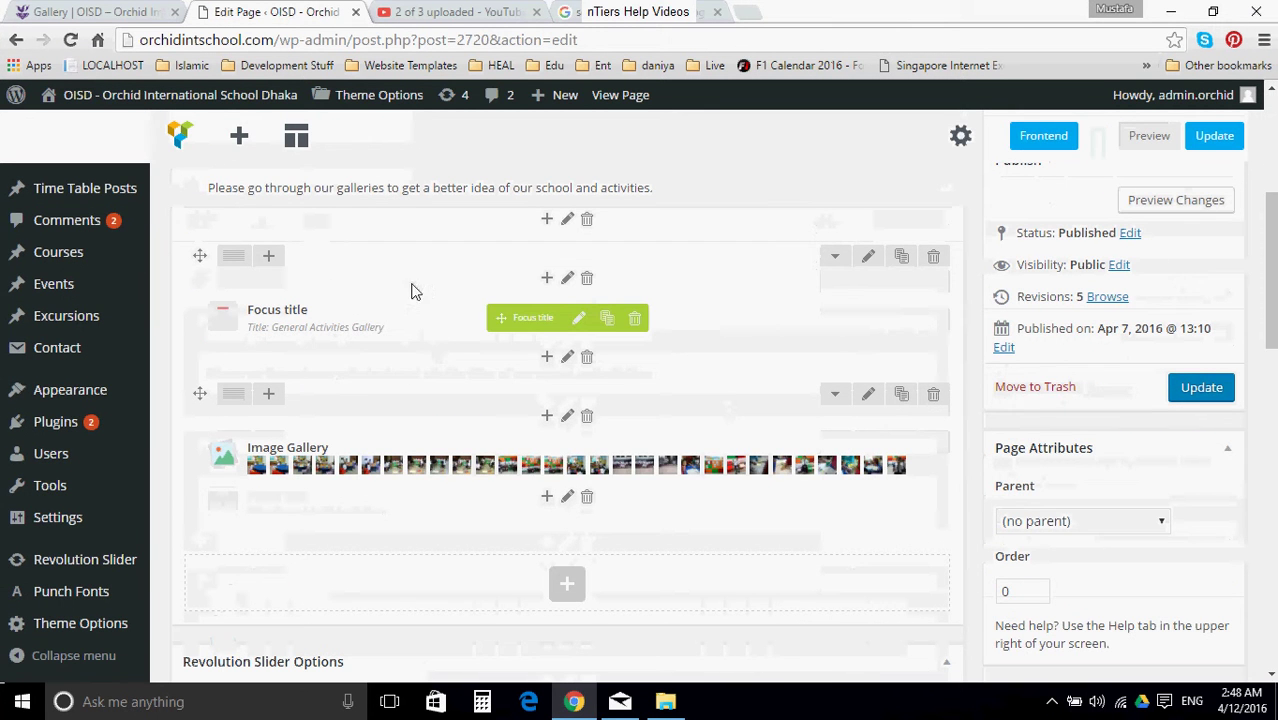
{"action": "scroll", "coordinate": [516, 410], "scroll_direction": "down", "scroll_amount": 2}
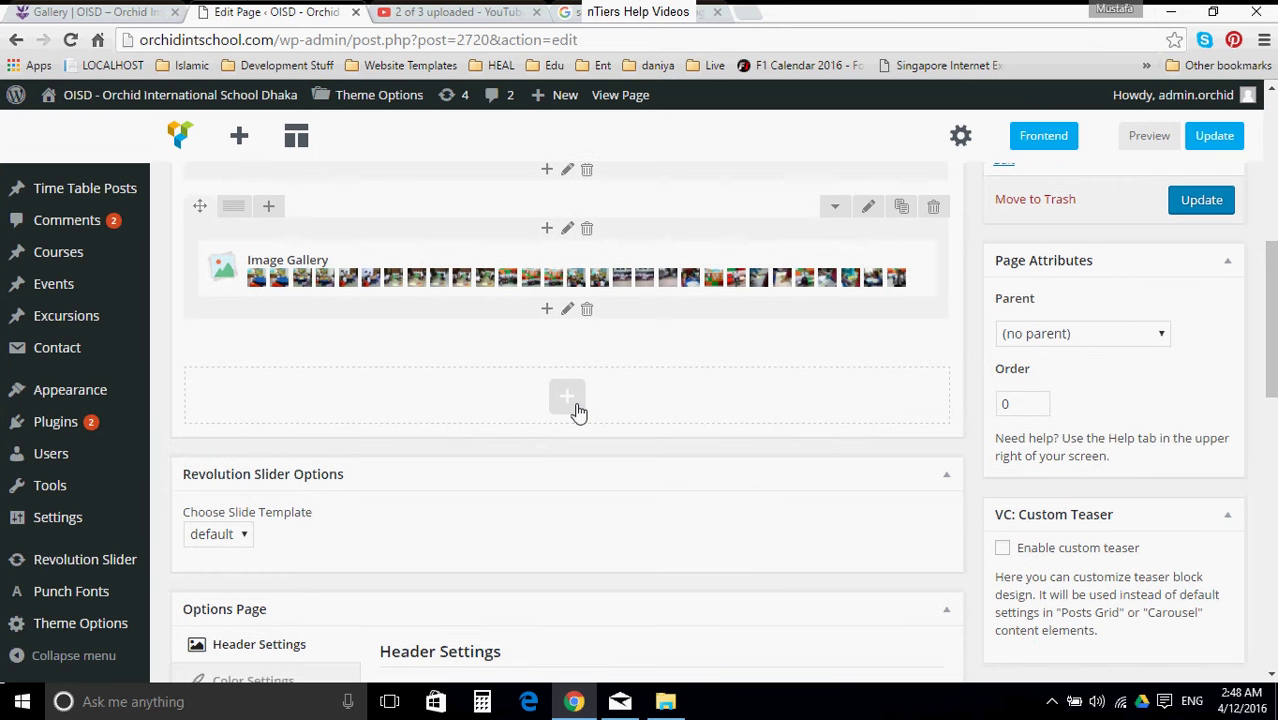
{"action": "left_click", "coordinate": [576, 405]}
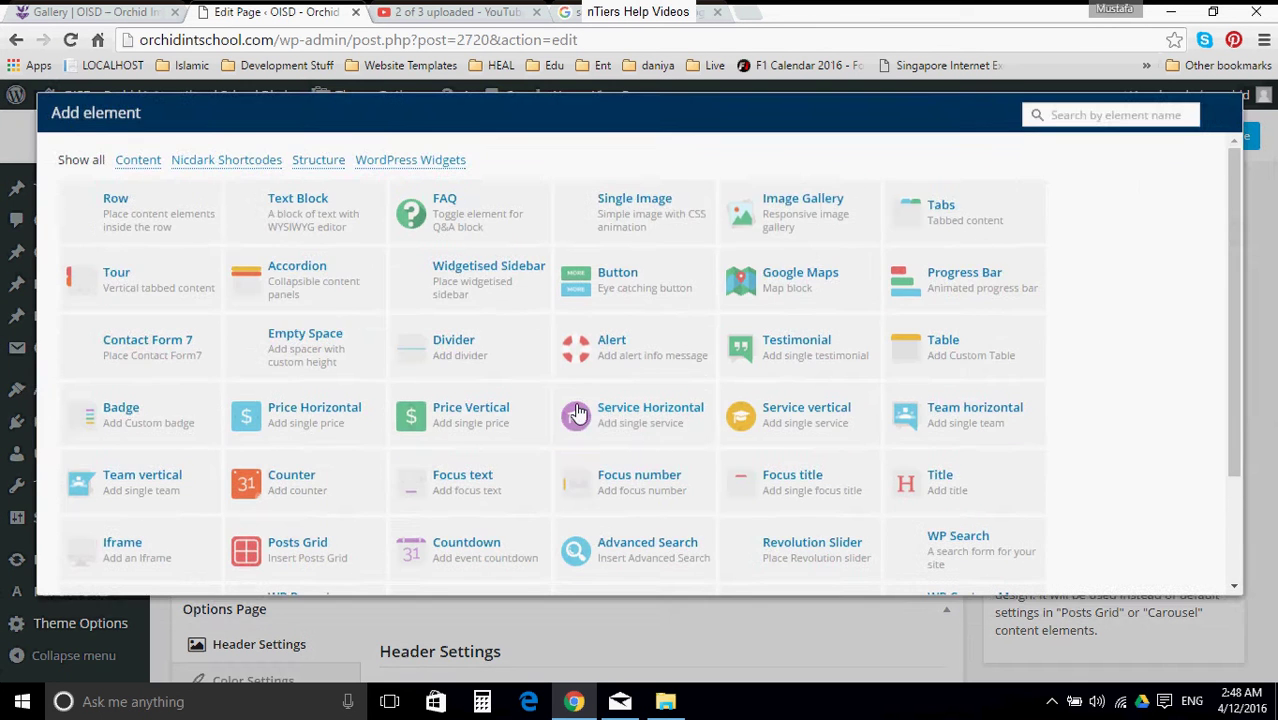
{"action": "left_click", "coordinate": [137, 222]}
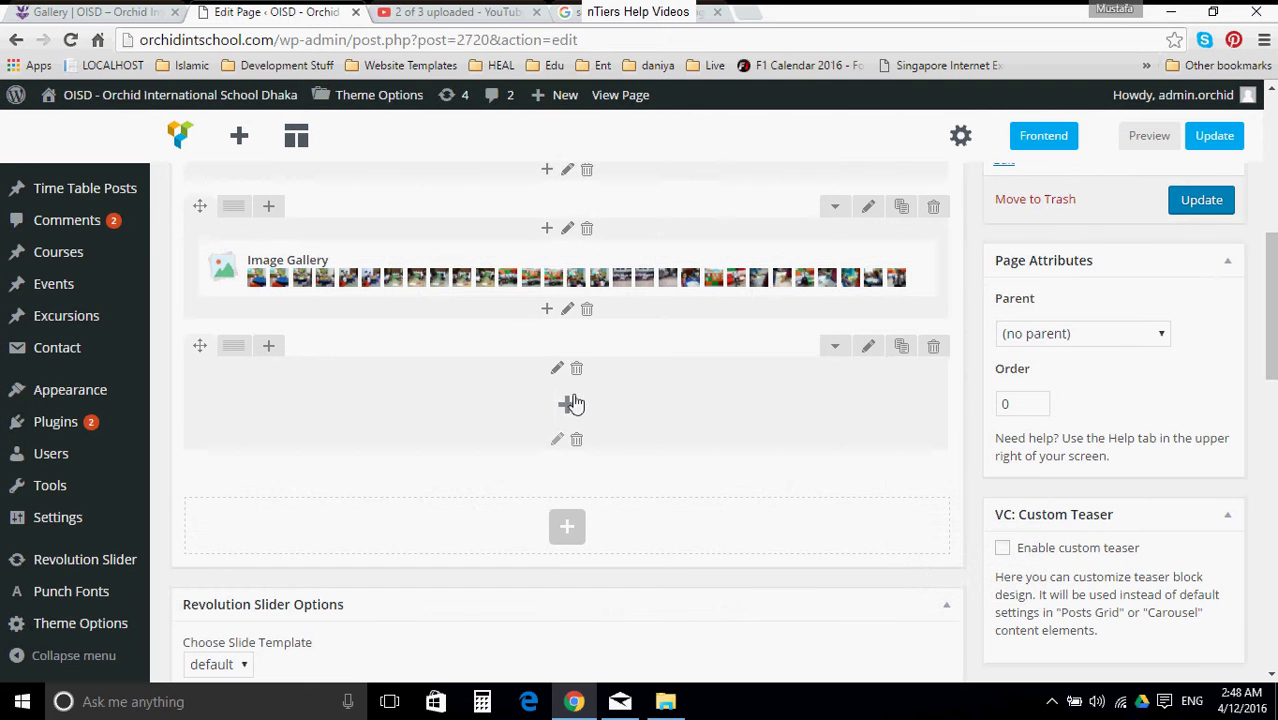
{"action": "left_click", "coordinate": [566, 403]}
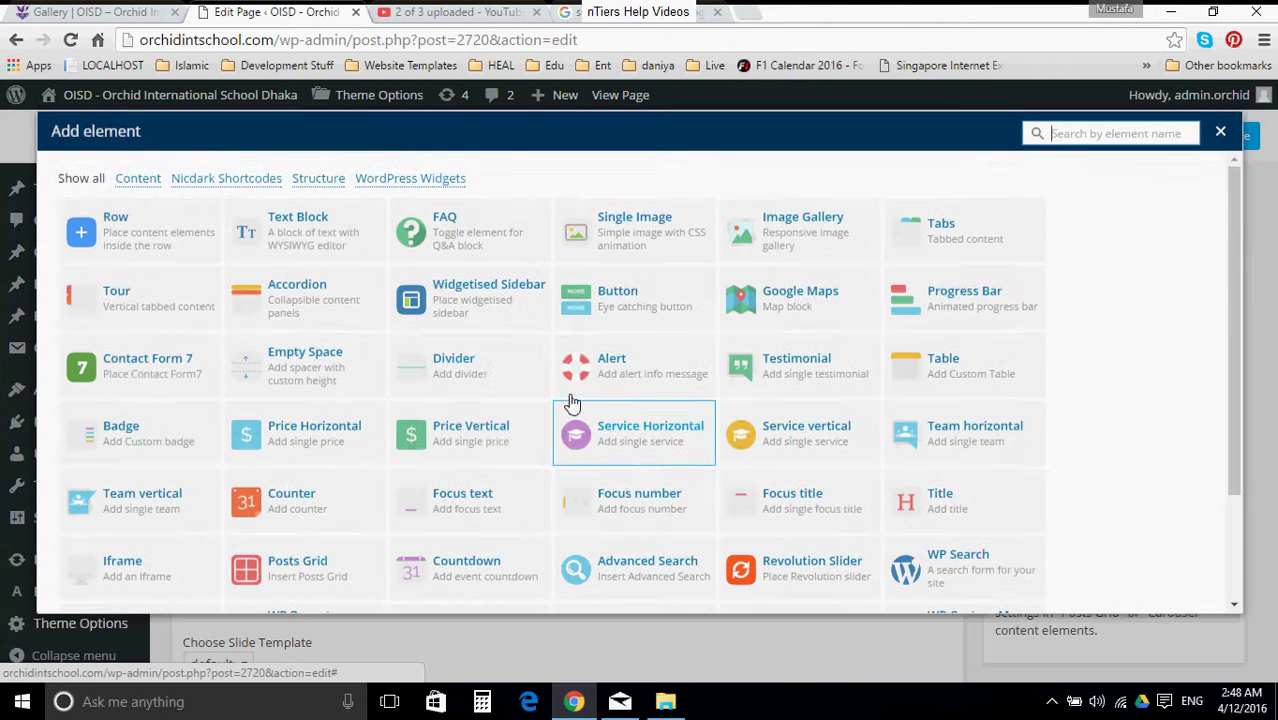
{"action": "left_click", "coordinate": [785, 494]}
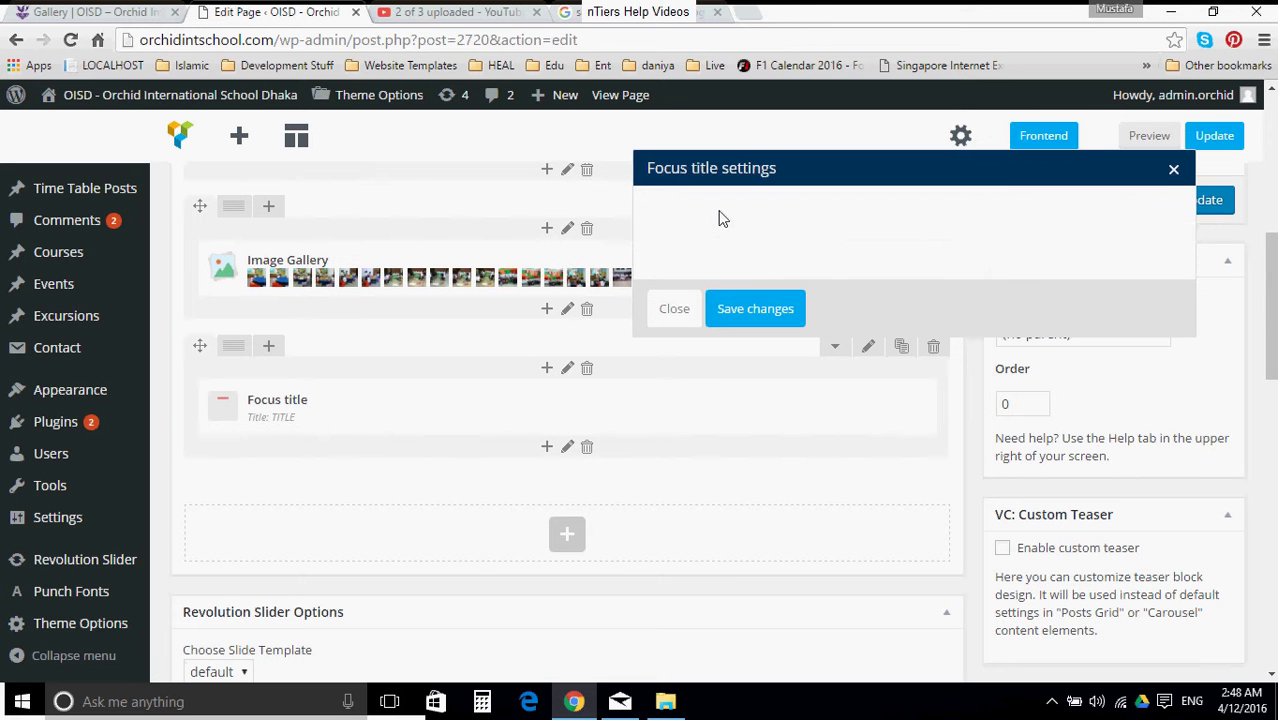
- Change the Focus title text to 'Test Gallery' and link it to '#'
{"action": "left_click", "coordinate": [730, 238]}
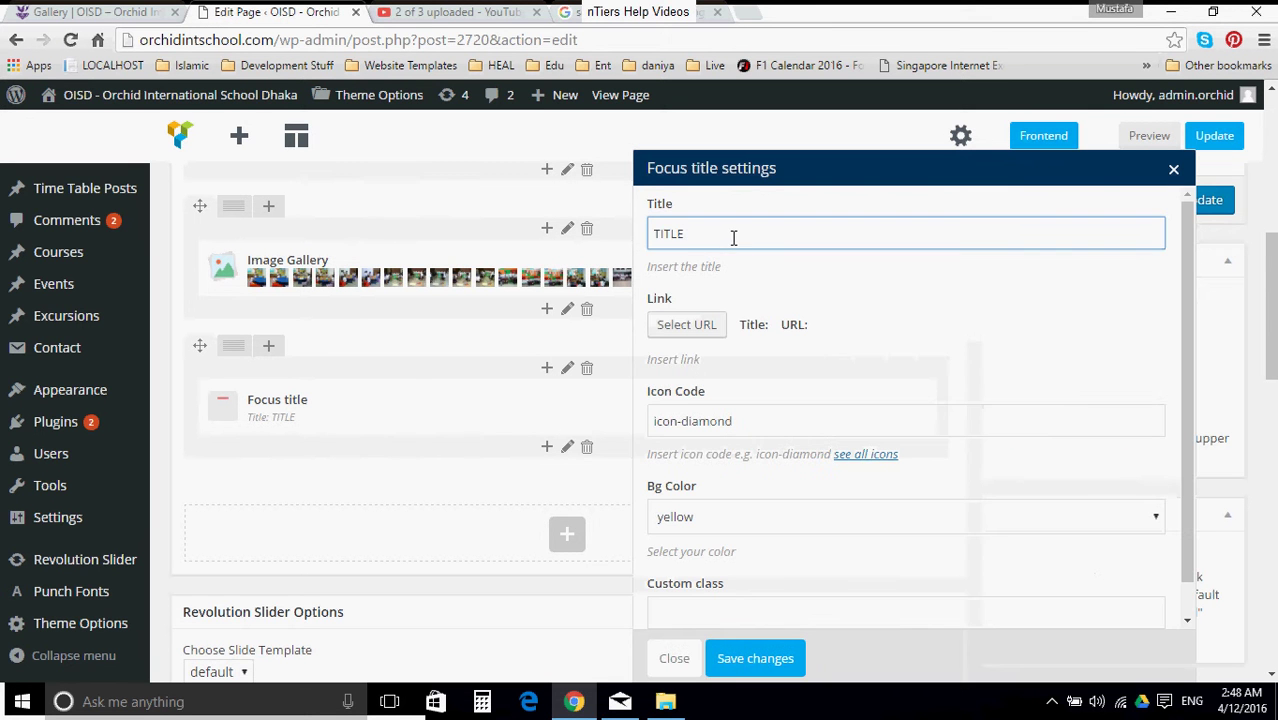
{"action": "left_click_drag", "start_coordinate": [733, 237], "coordinate": [657, 240]}
{"action": "type", "text": "Test Gallery"}
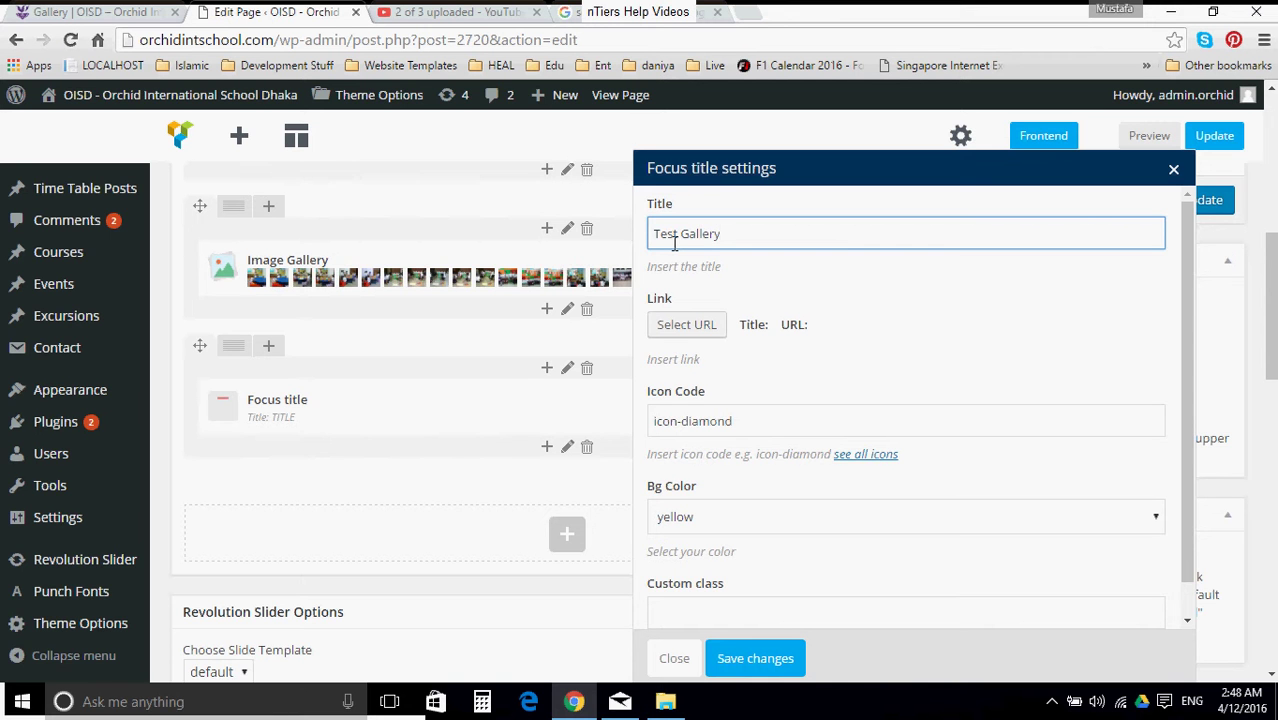
{"action": "left_click", "coordinate": [703, 331]}
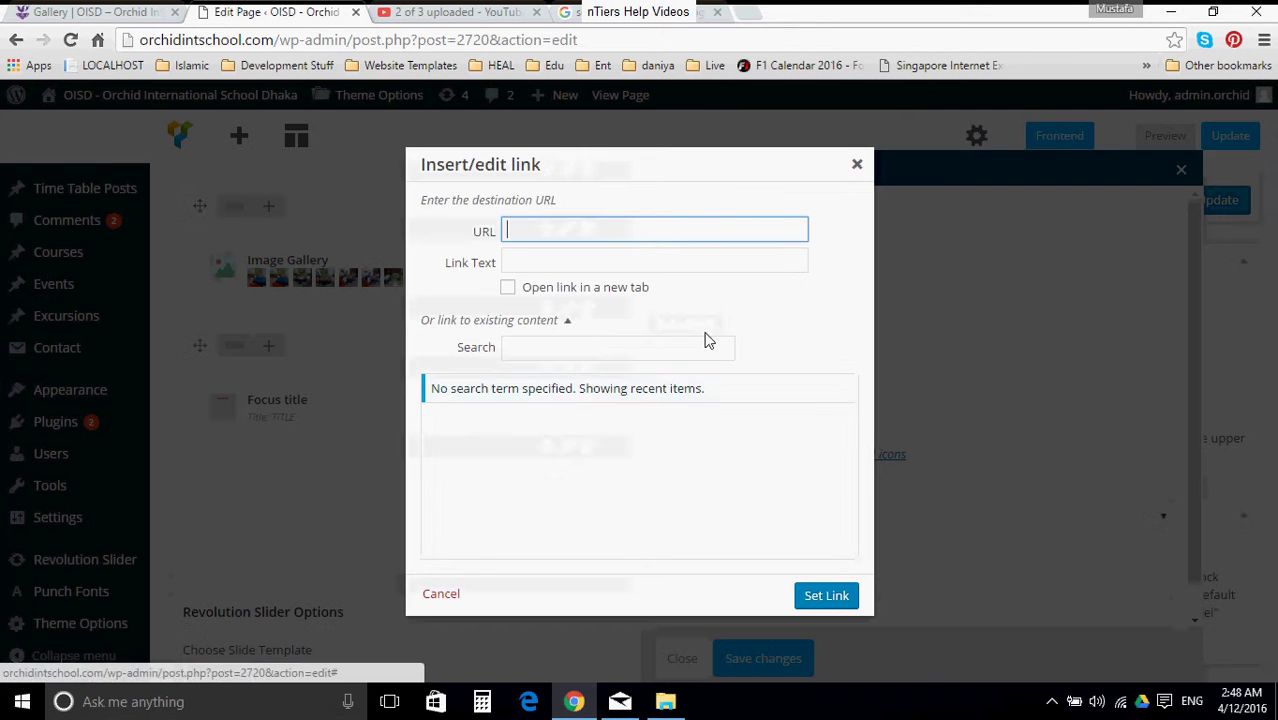
{"action": "type", "text": "#"}
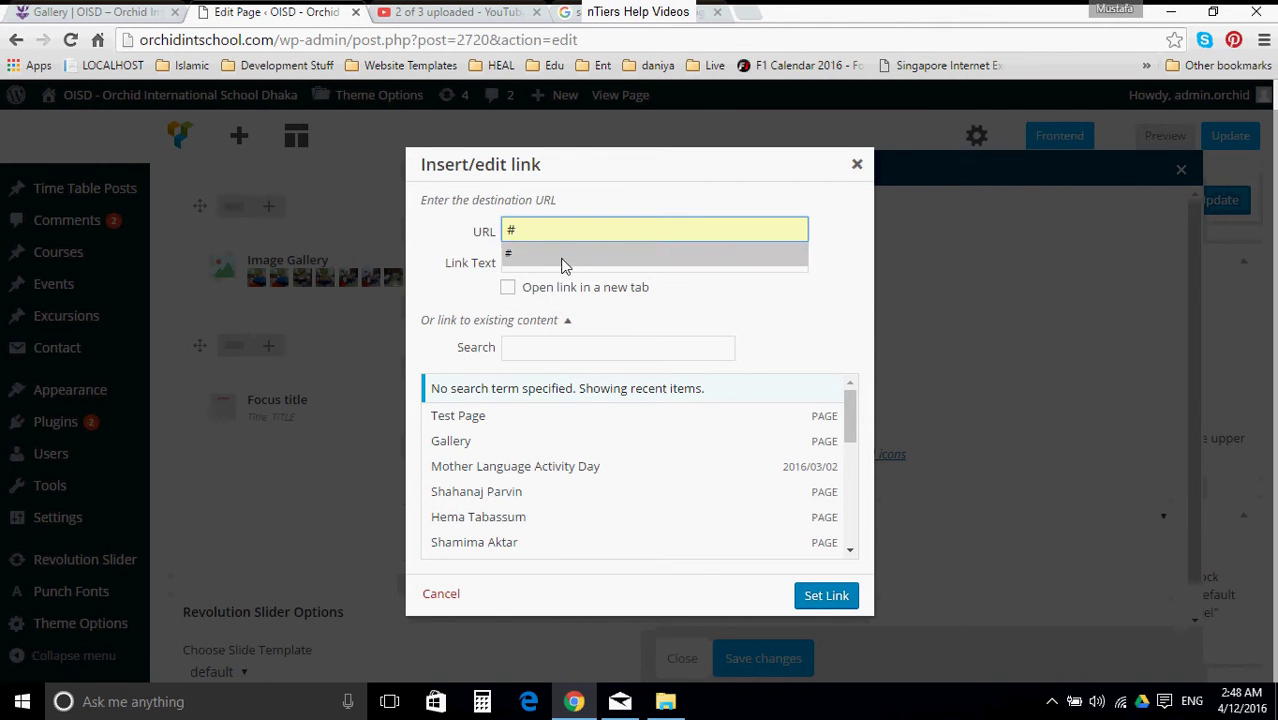
{"action": "left_click", "coordinate": [826, 596]}
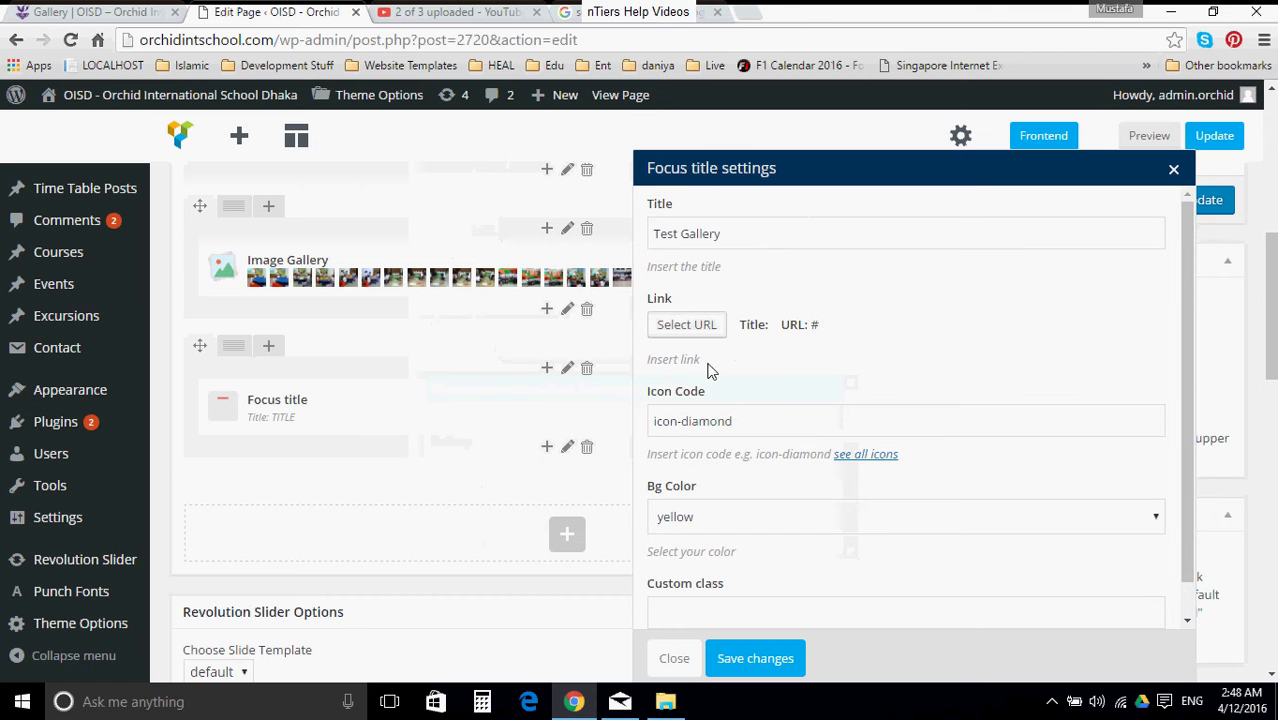
{"action": "left_click", "coordinate": [739, 421]}
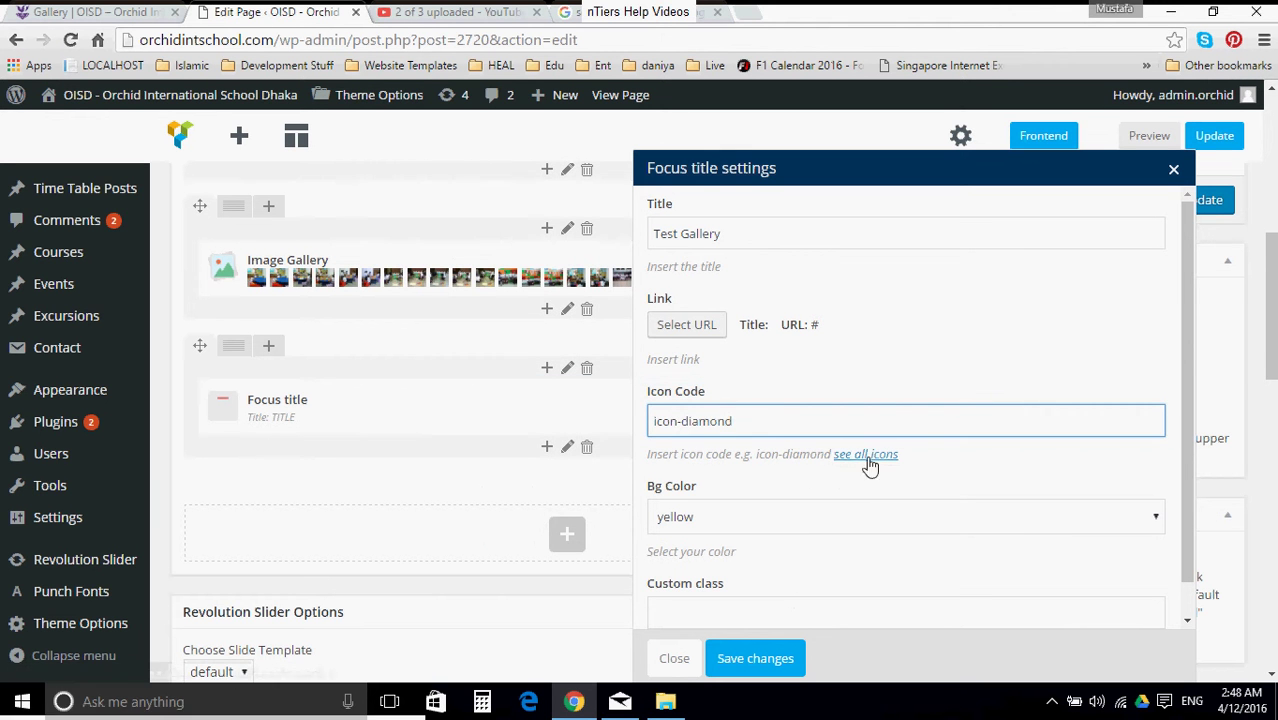
- Give the Focus title a green background and save its settings
{"action": "left_click", "coordinate": [775, 521]}
{"action": "scroll", "coordinate": [773, 530], "scroll_direction": "down", "scroll_amount": 1}
{"action": "left_click", "coordinate": [765, 482]}
{"action": "left_click", "coordinate": [724, 598]}
{"action": "left_click", "coordinate": [741, 572]}
{"action": "scroll", "coordinate": [839, 559], "scroll_direction": "down", "scroll_amount": 2}
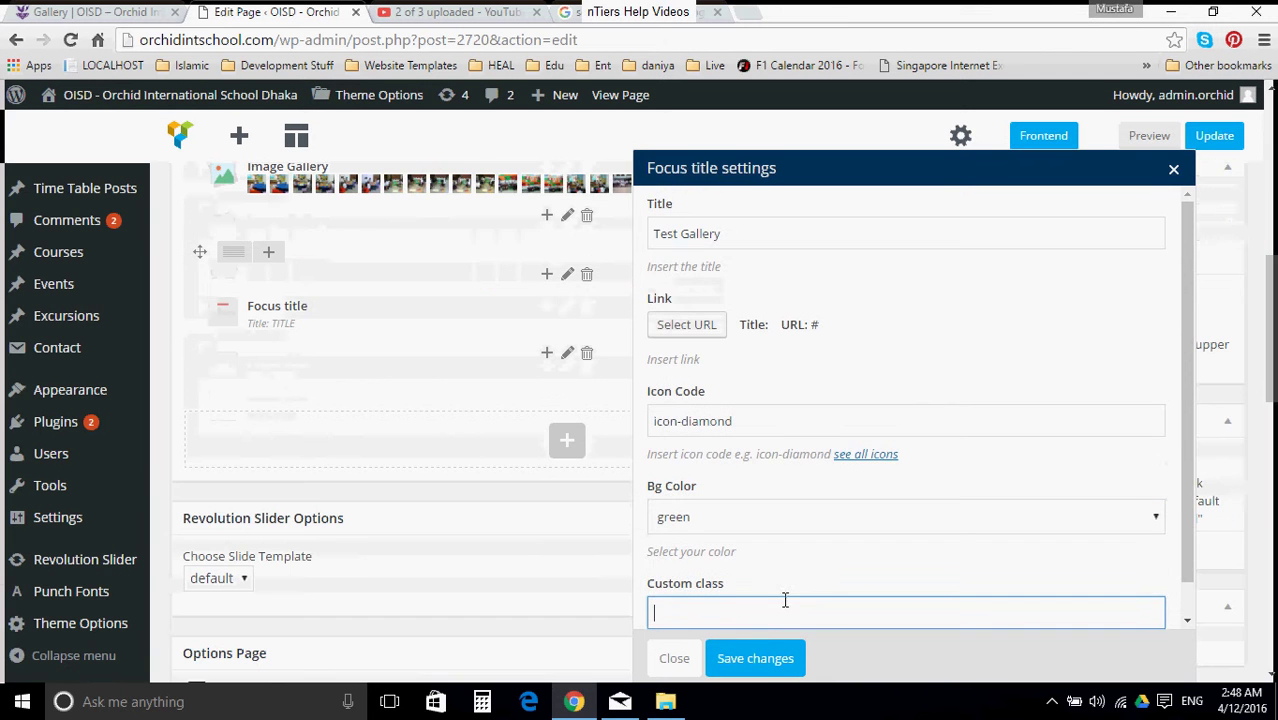
{"action": "left_click", "coordinate": [772, 664]}
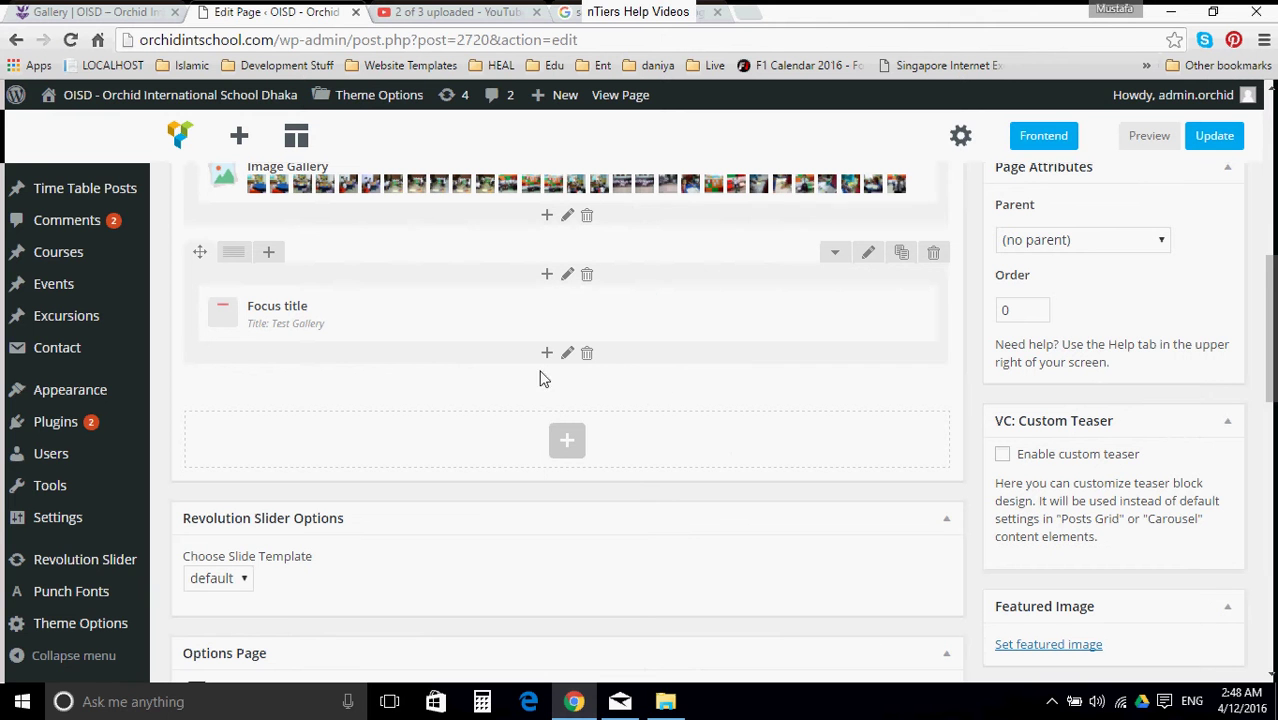
- Add an Image Gallery element below the Test Gallery title with gallery type Image grid
{"action": "left_click", "coordinate": [567, 441]}
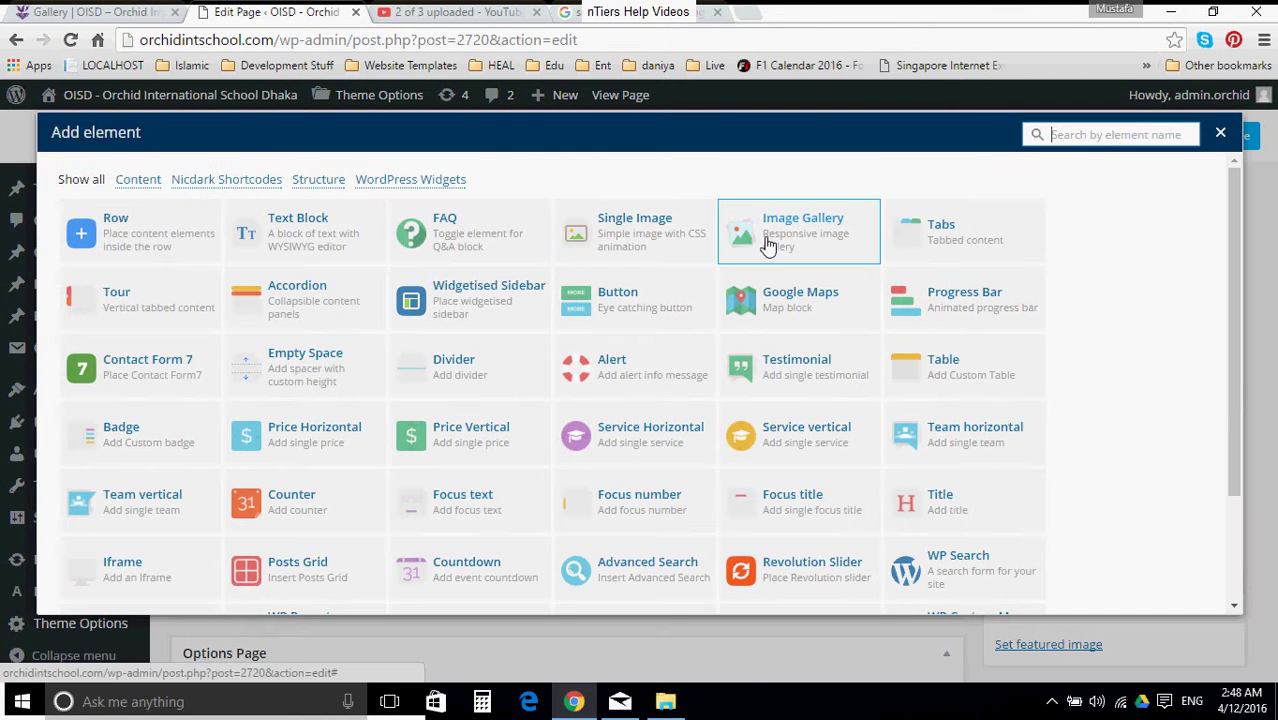
{"action": "left_click", "coordinate": [767, 246]}
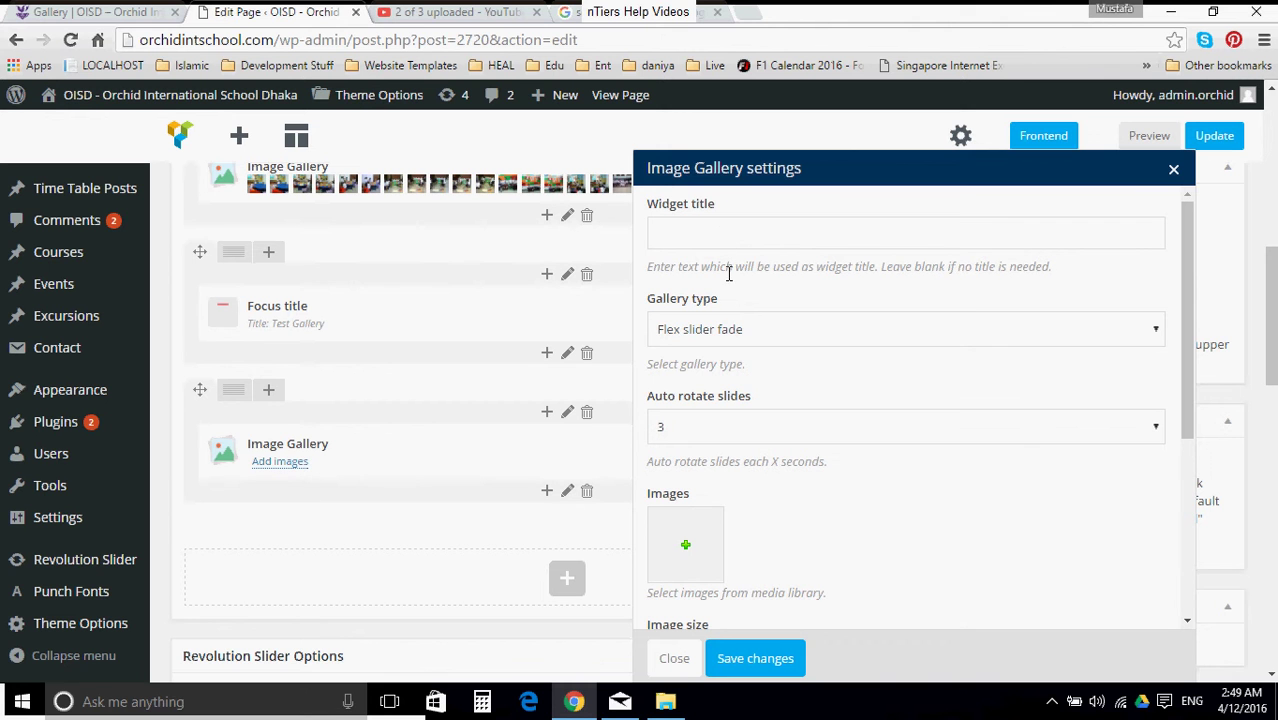
{"action": "mouse_move", "coordinate": [355, 314]}
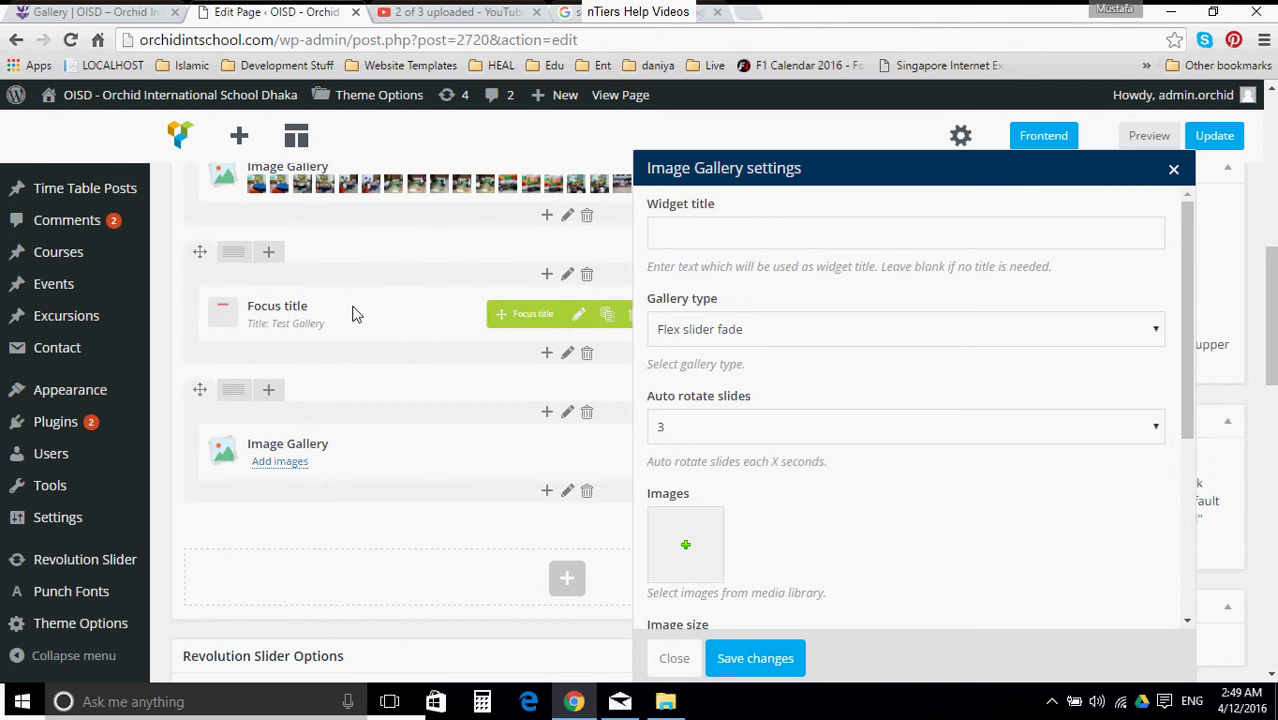
{"action": "left_click", "coordinate": [757, 337]}
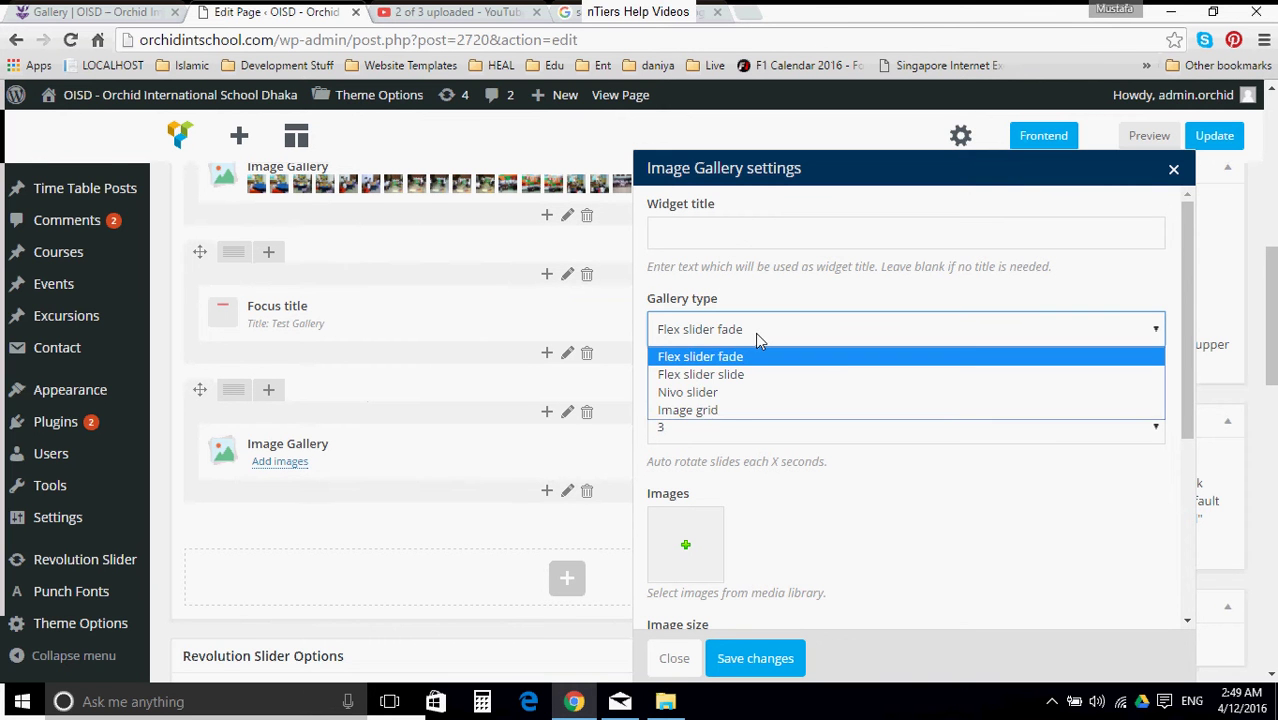
{"action": "left_click", "coordinate": [720, 411]}
{"action": "scroll", "coordinate": [765, 422], "scroll_direction": "down", "scroll_amount": 1}
- Browse the media library for gallery images, then close it without choosing any
{"action": "left_click", "coordinate": [690, 352]}
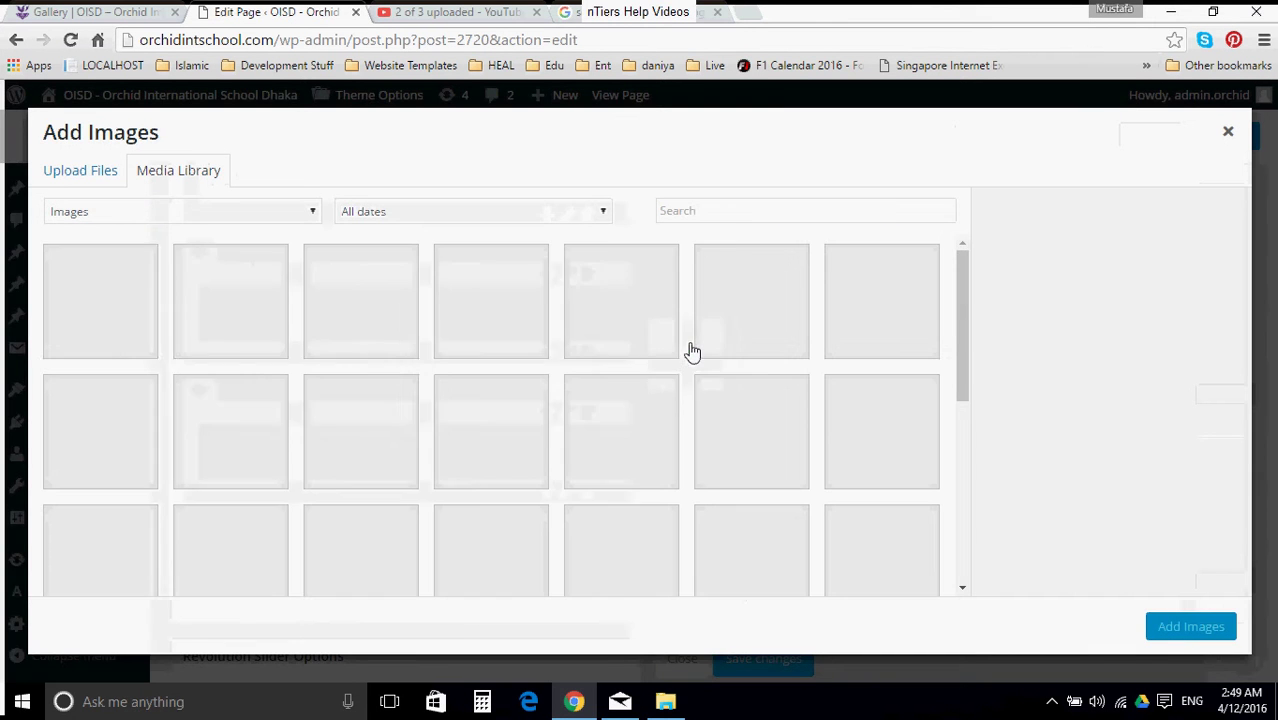
{"action": "scroll", "coordinate": [661, 349], "scroll_direction": "down", "scroll_amount": 1}
{"action": "scroll", "coordinate": [661, 352], "scroll_direction": "down", "scroll_amount": 10}
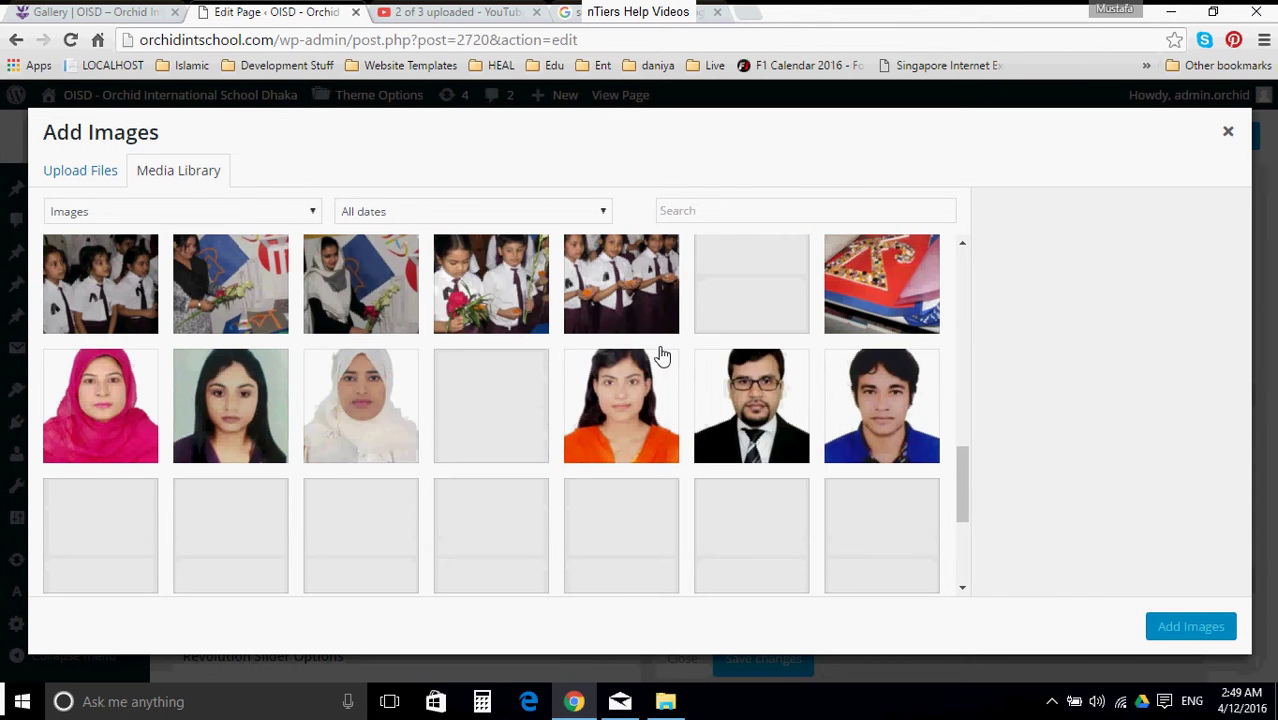
{"action": "scroll", "coordinate": [661, 355], "scroll_direction": "up", "scroll_amount": 1}
{"action": "scroll", "coordinate": [661, 355], "scroll_direction": "up", "scroll_amount": 1}
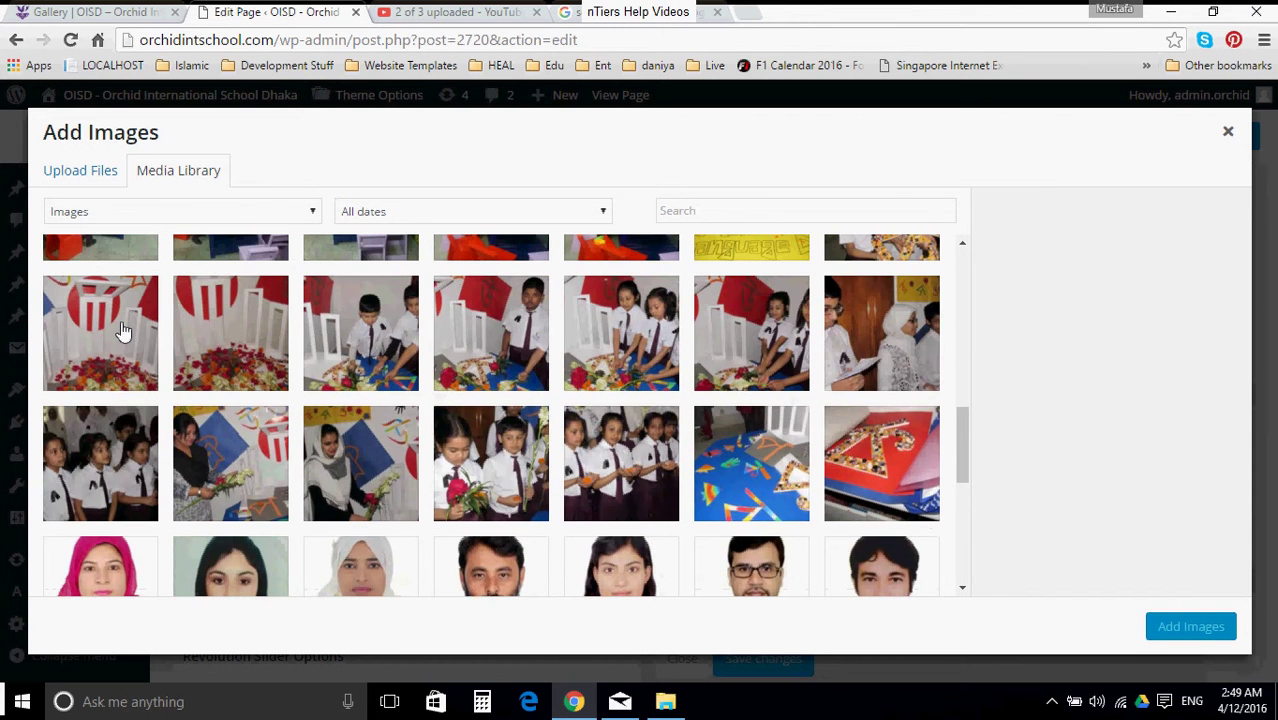
{"action": "scroll", "coordinate": [123, 331], "scroll_direction": "up", "scroll_amount": 1}
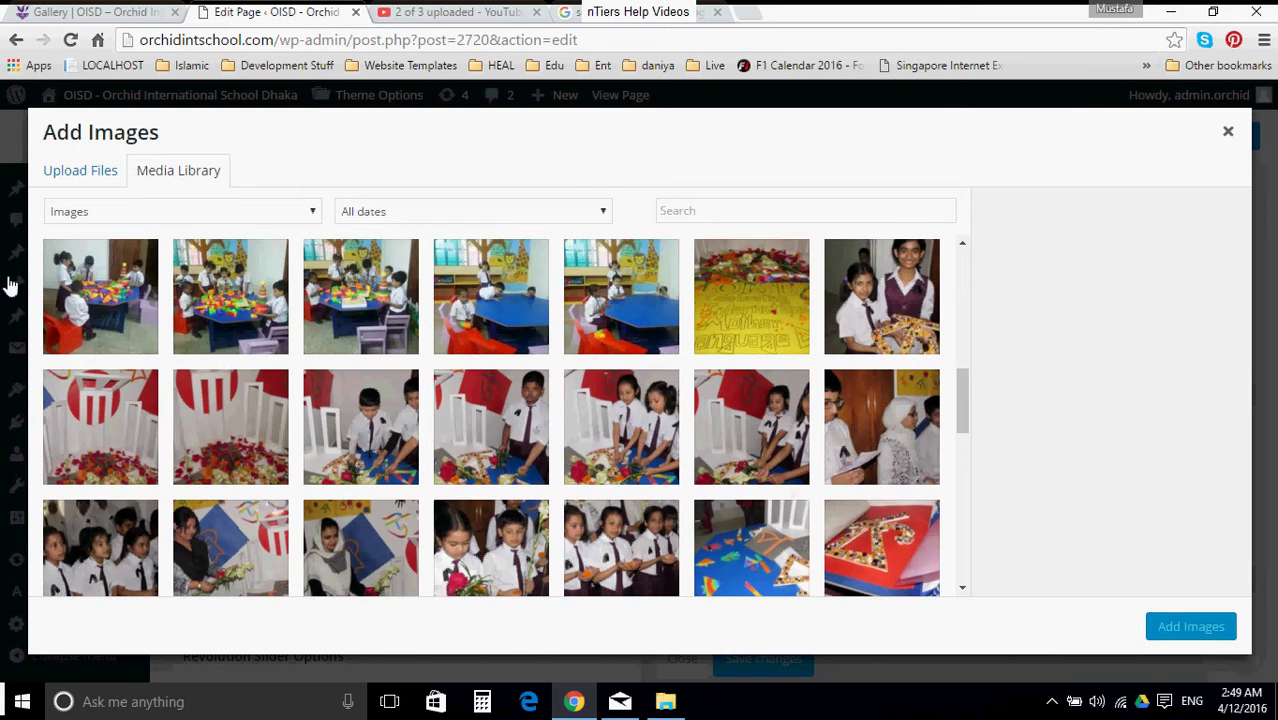
{"action": "left_click", "coordinate": [8, 285]}
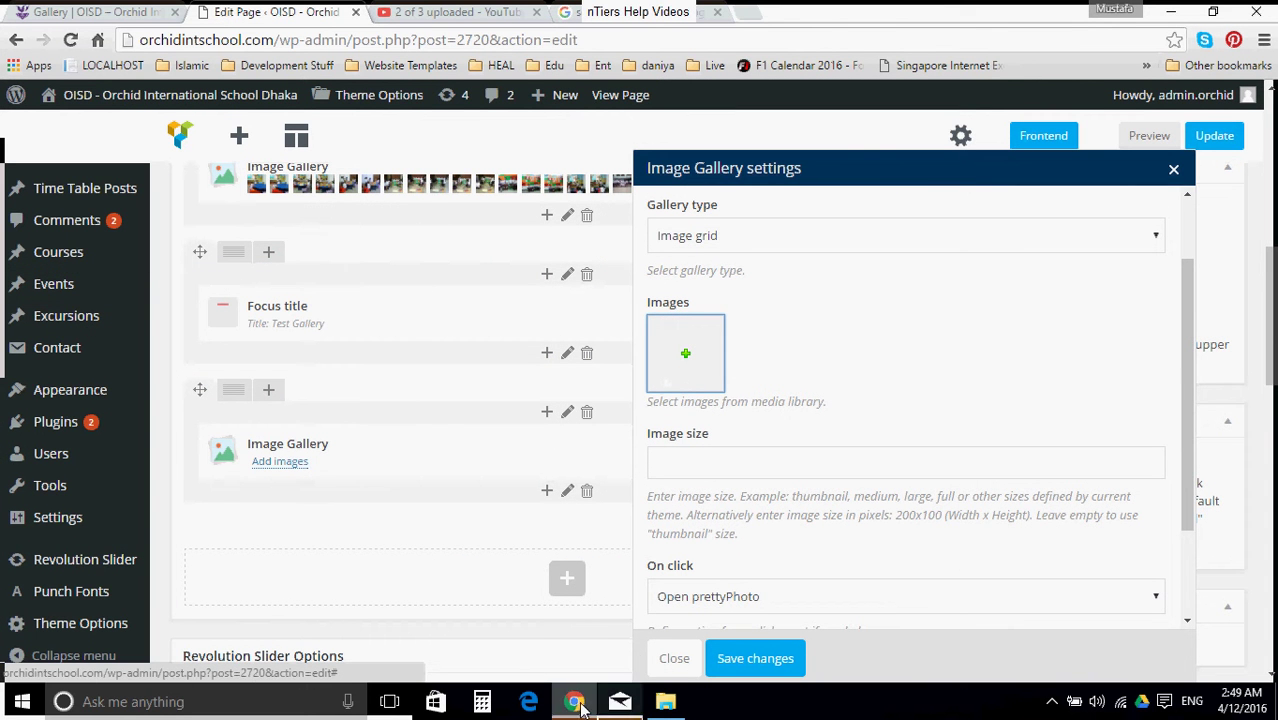
- Select nine event photos, including flower decorations, classroom table and Language Day, and add them
{"action": "left_click", "coordinate": [669, 349]}
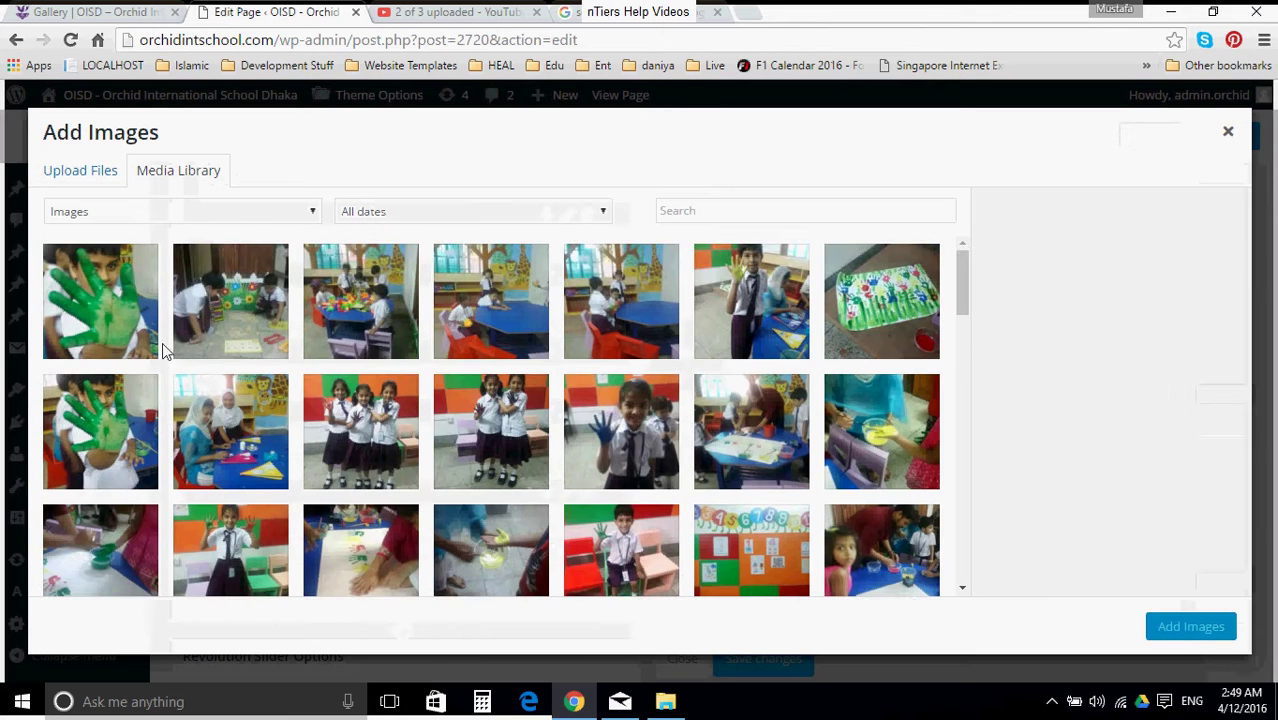
{"action": "scroll", "coordinate": [292, 325], "scroll_direction": "down", "scroll_amount": 10}
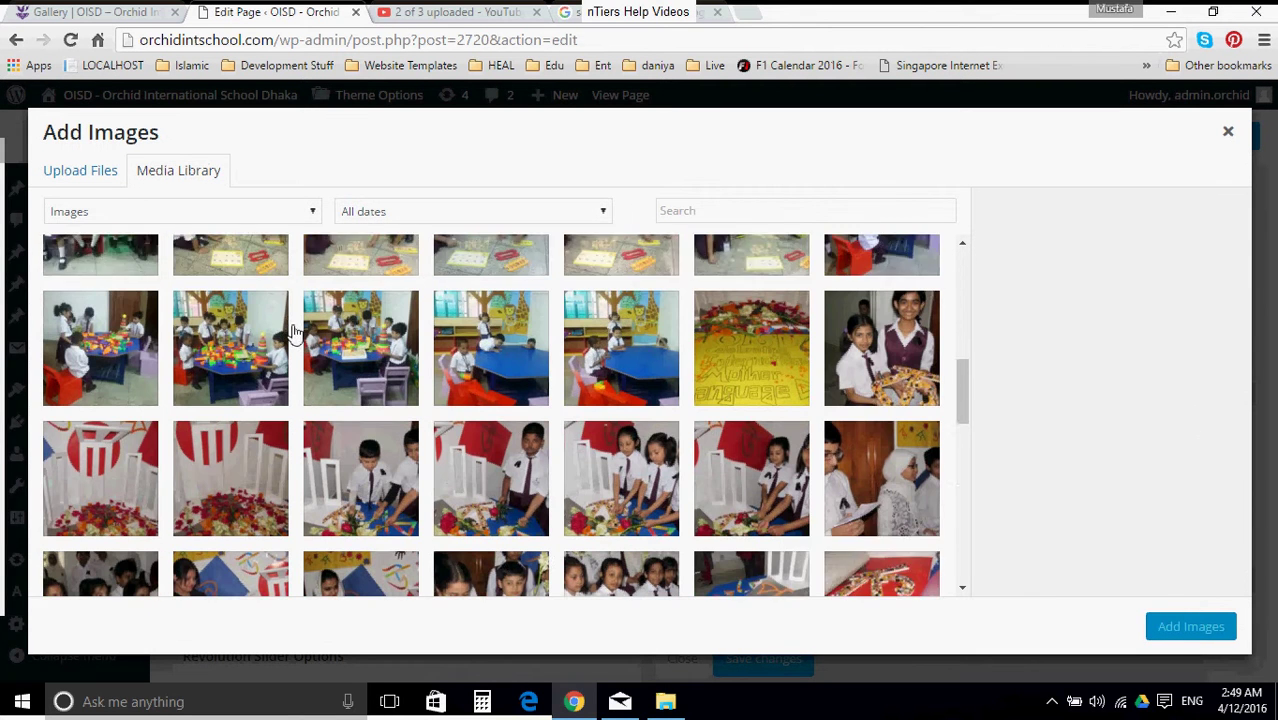
{"action": "left_click", "coordinate": [140, 408]}
{"action": "left_click", "coordinate": [250, 305]}
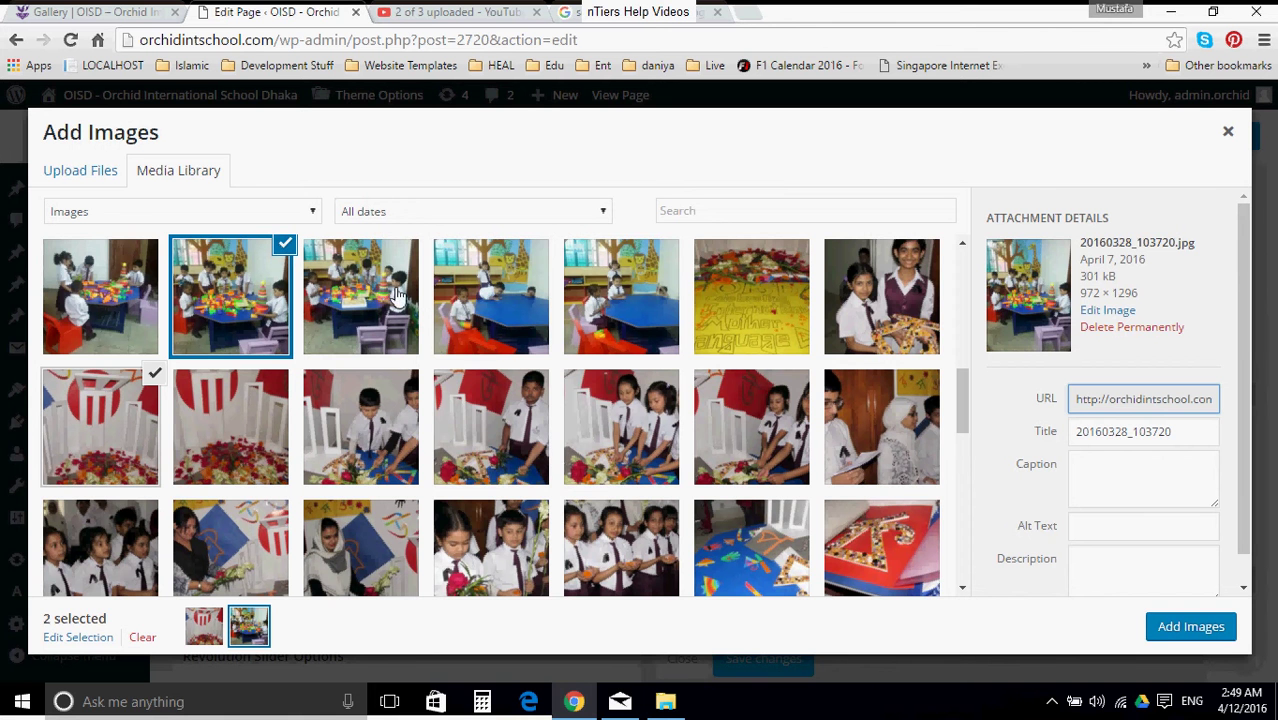
{"action": "left_click", "coordinate": [469, 455]}
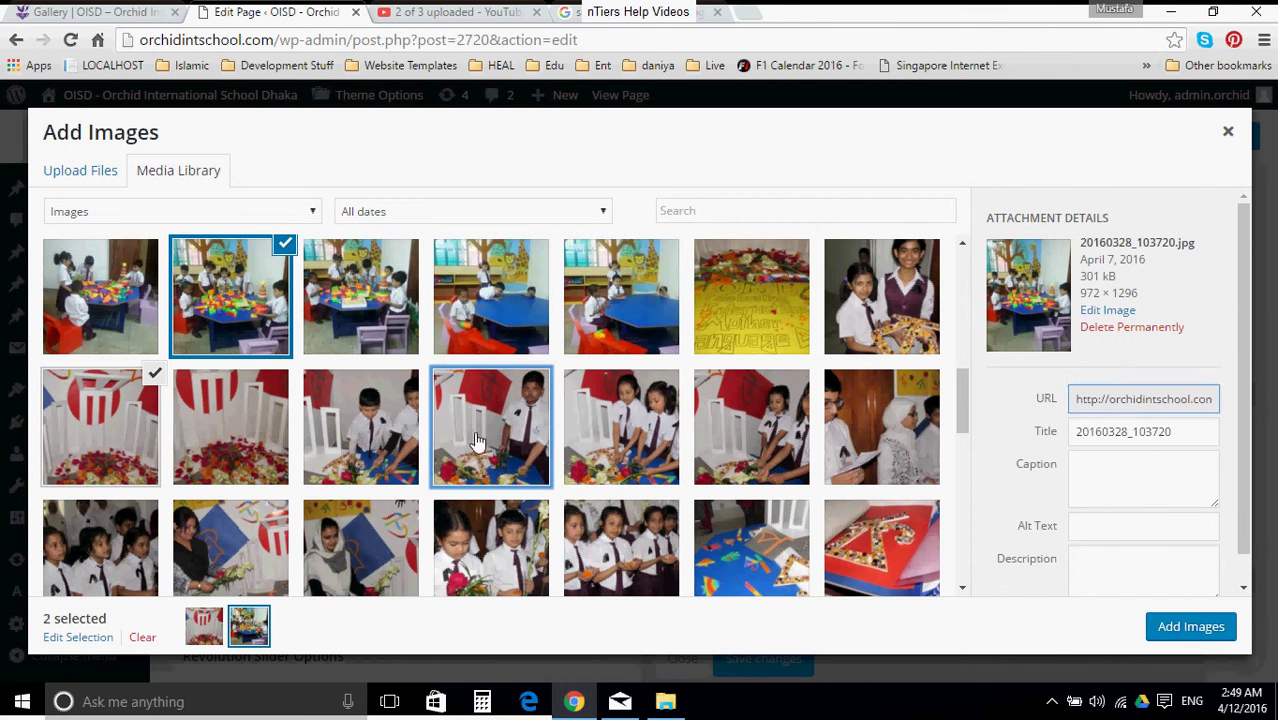
{"action": "left_click", "coordinate": [756, 301]}
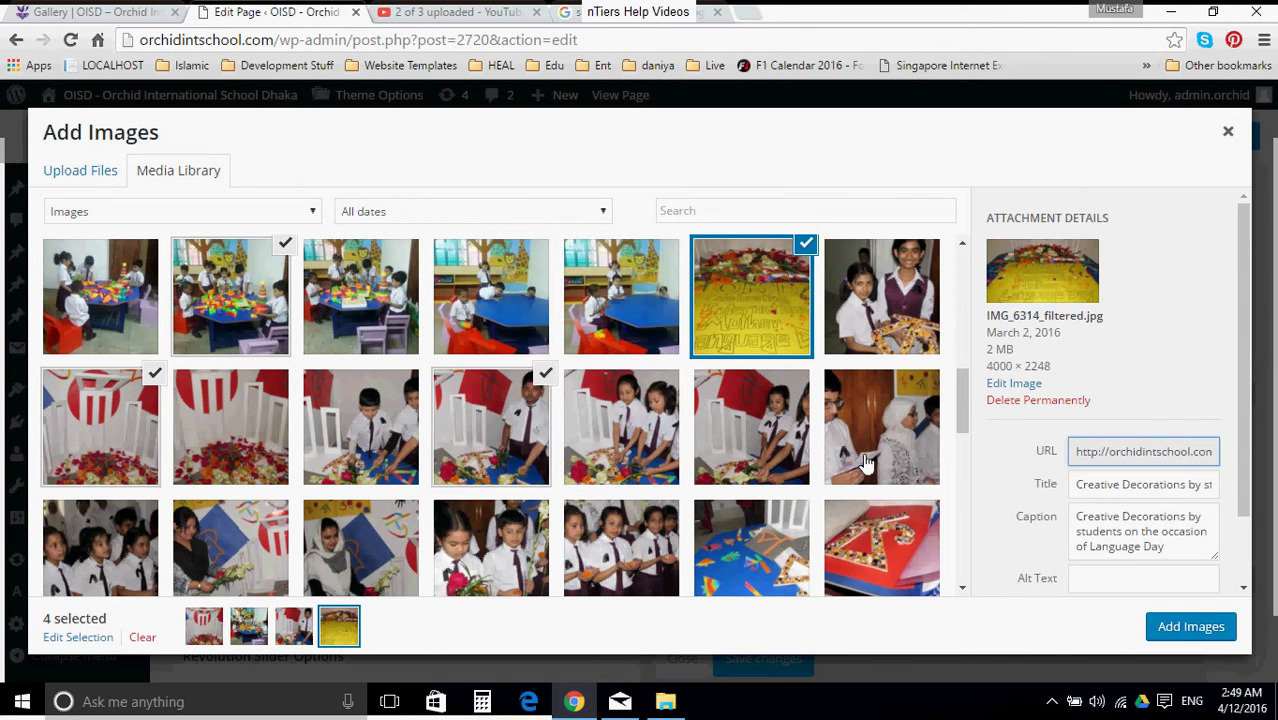
{"action": "left_click", "coordinate": [881, 427]}
{"action": "scroll", "coordinate": [640, 480], "scroll_direction": "down", "scroll_amount": 1}
{"action": "left_click", "coordinate": [751, 463]}
{"action": "left_click", "coordinate": [881, 463]}
{"action": "left_click", "coordinate": [640, 478]}
{"action": "left_click", "coordinate": [490, 463]}
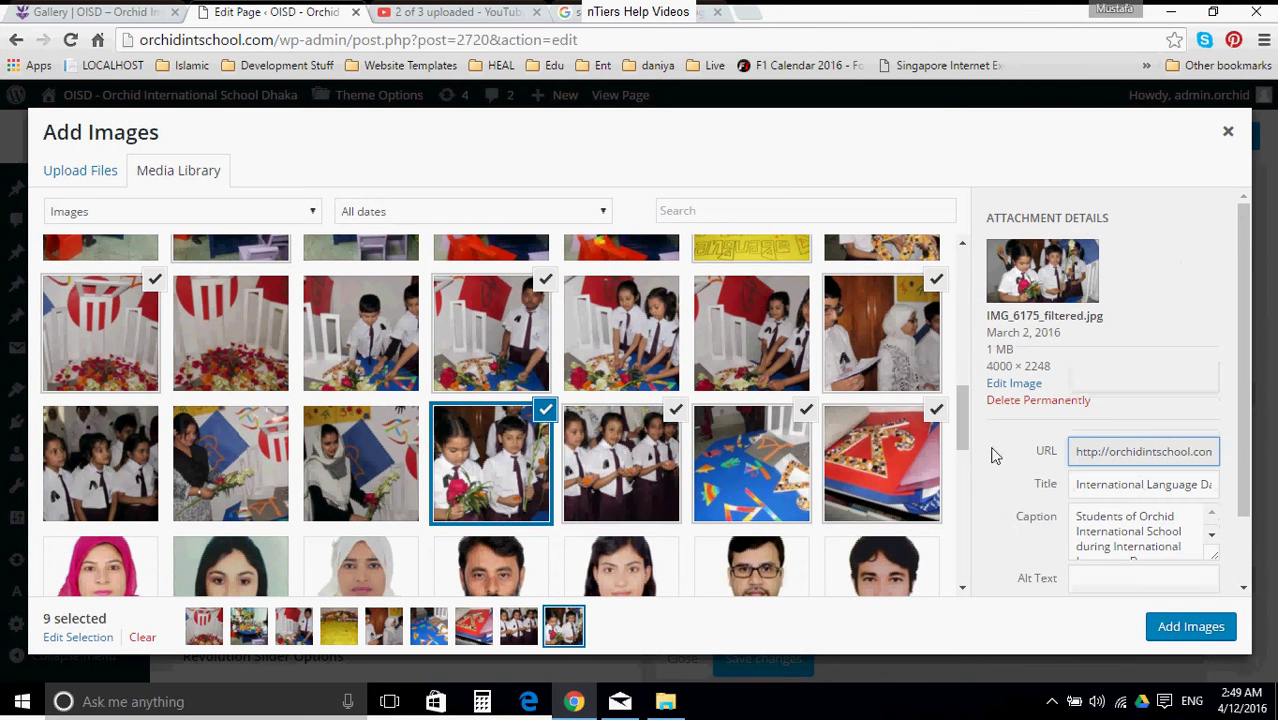
{"action": "left_click", "coordinate": [1169, 630]}
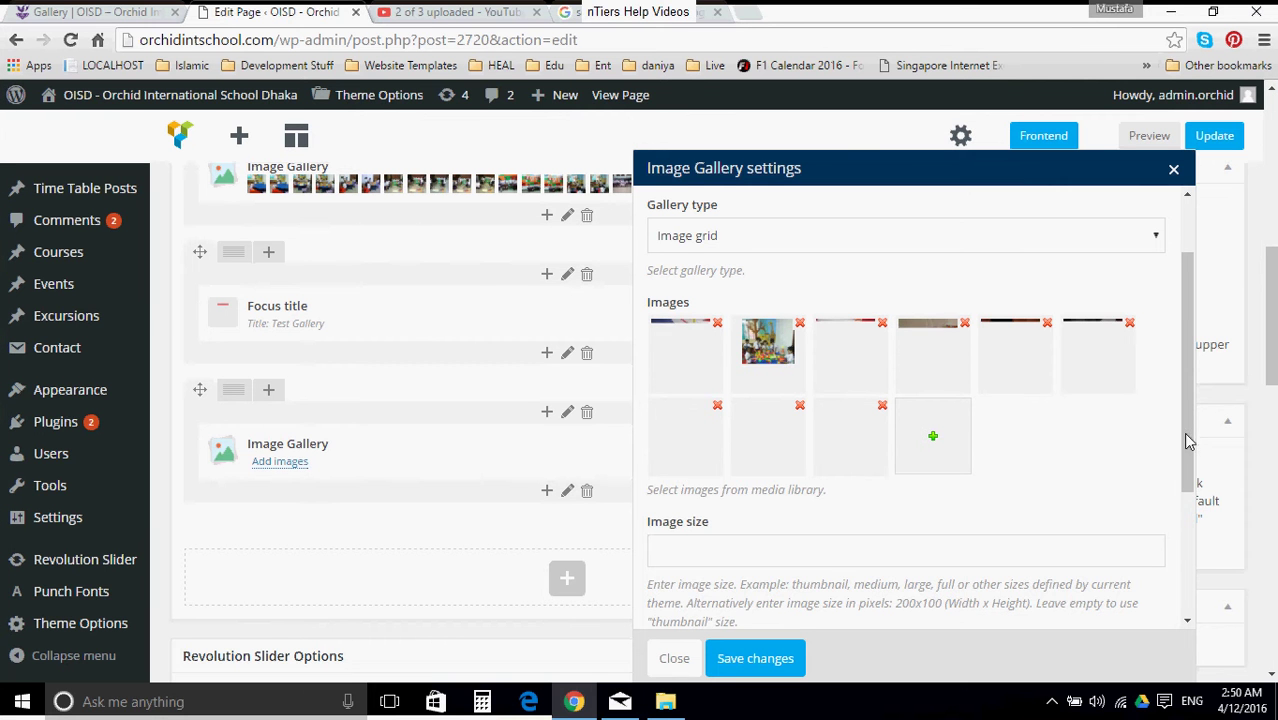
- Keep the On click action as Open prettyPhoto and save the Image grid gallery settings
{"action": "scroll", "coordinate": [930, 530], "scroll_direction": "down", "scroll_amount": 1}
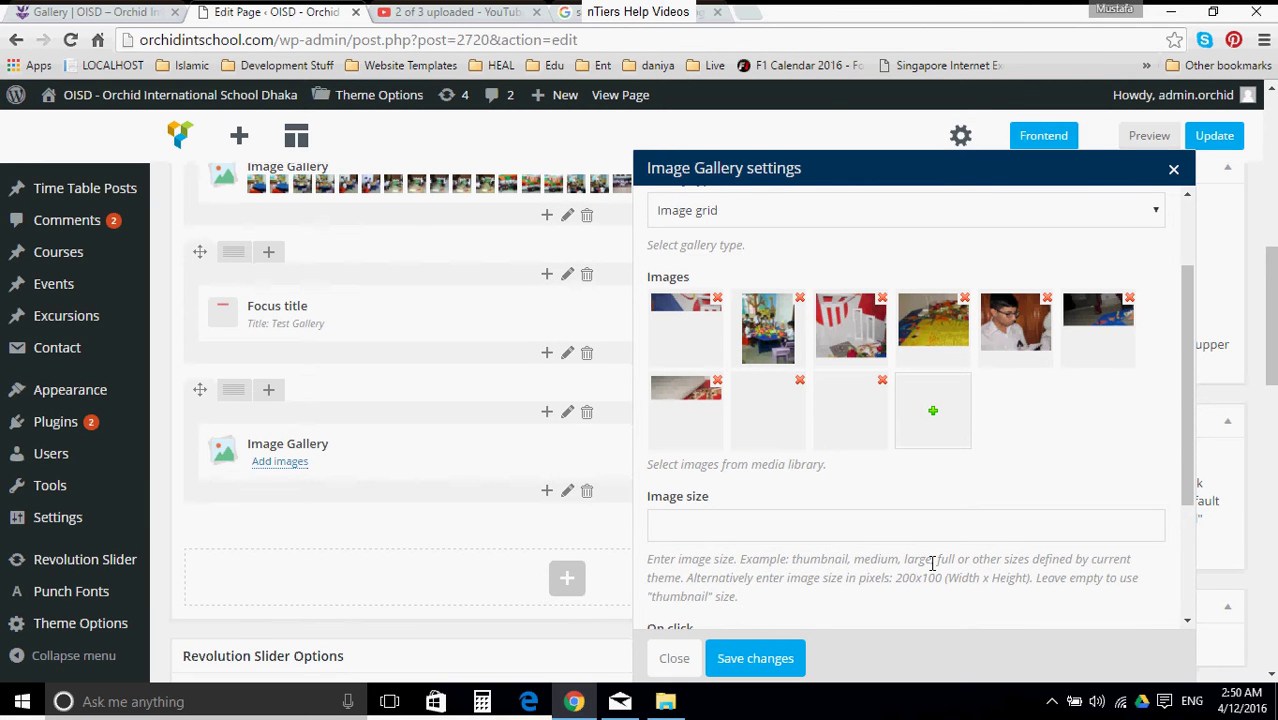
{"action": "left_click_drag", "start_coordinate": [681, 559], "coordinate": [736, 559]}
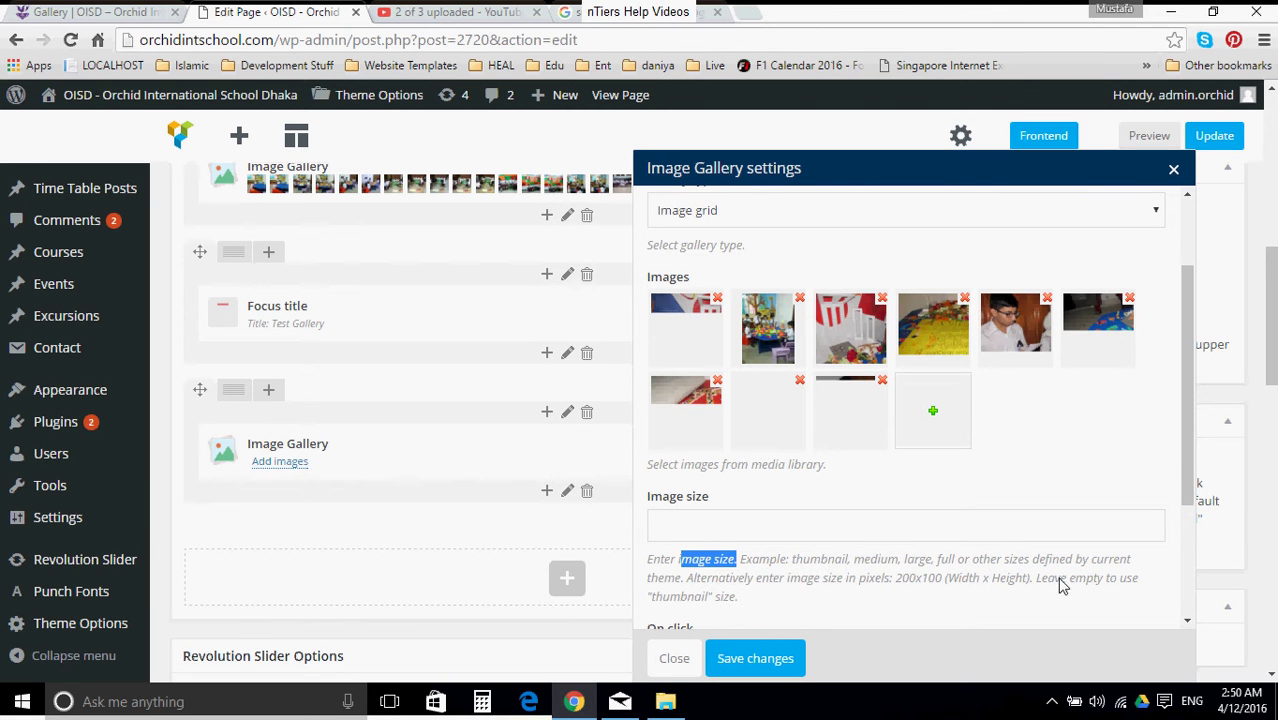
{"action": "left_click", "coordinate": [824, 577]}
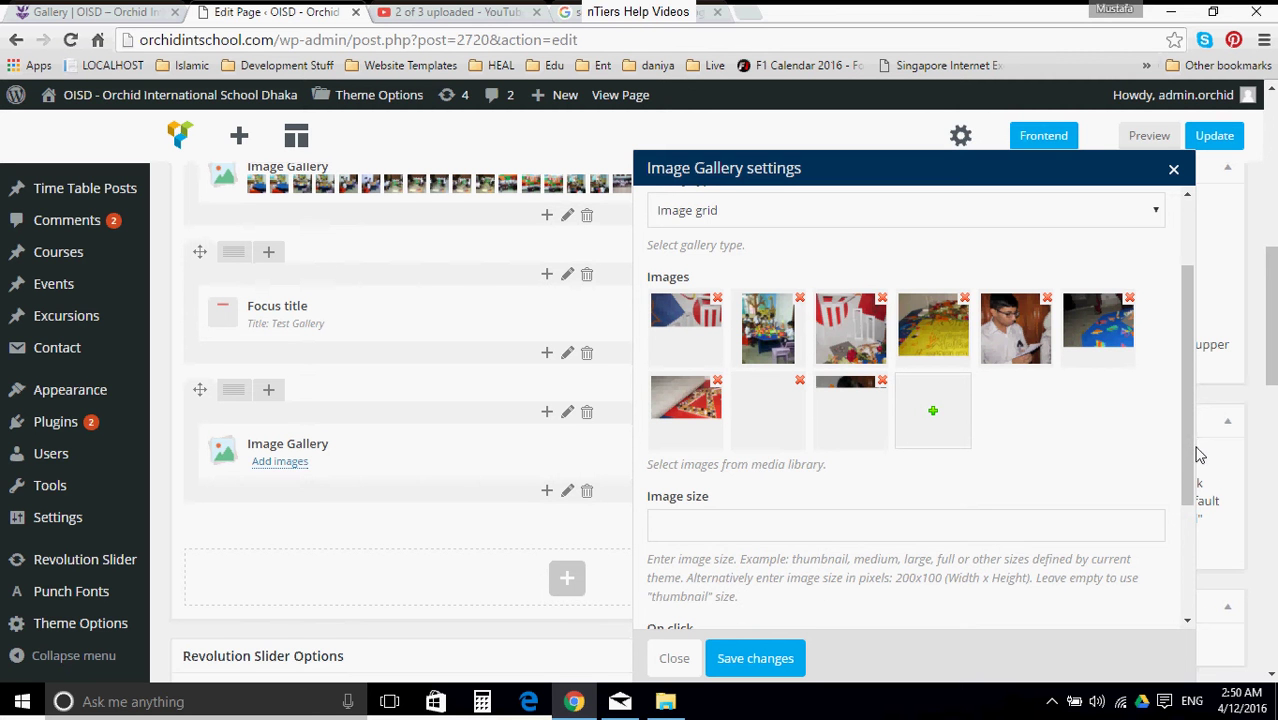
{"action": "scroll", "coordinate": [1187, 487], "scroll_direction": "down", "scroll_amount": 1}
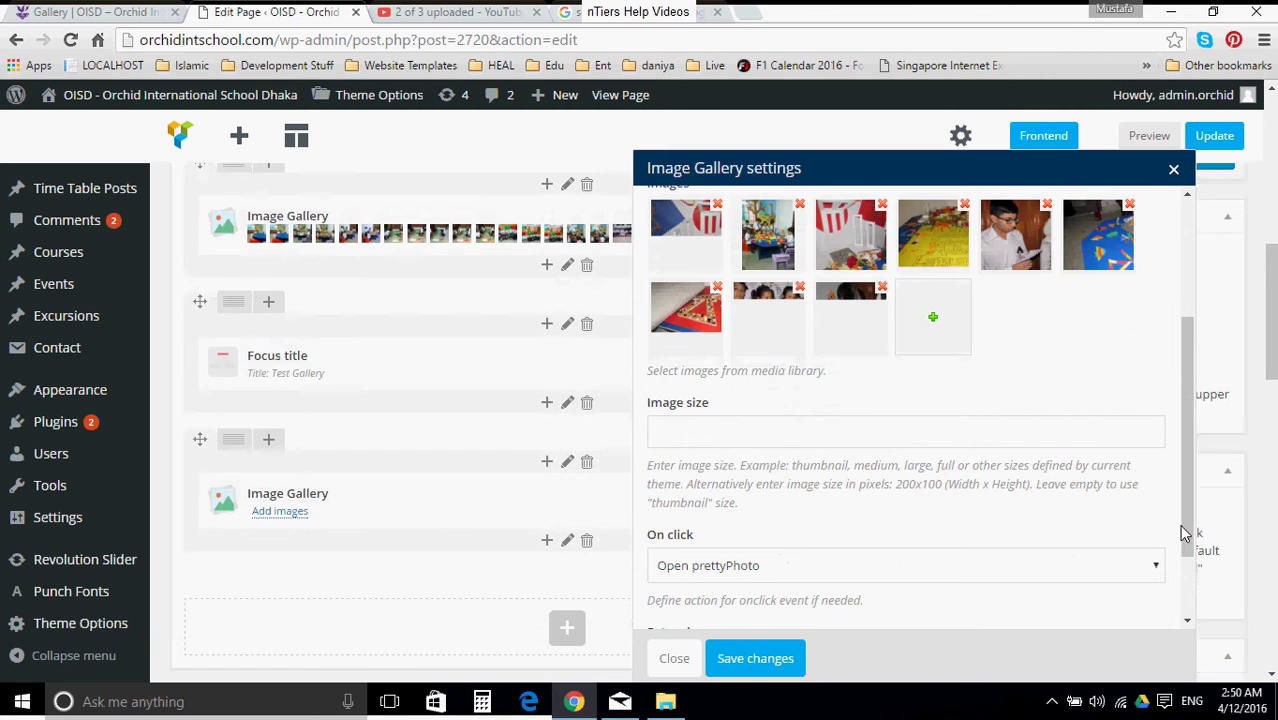
{"action": "scroll", "coordinate": [948, 580], "scroll_direction": "down", "scroll_amount": 1}
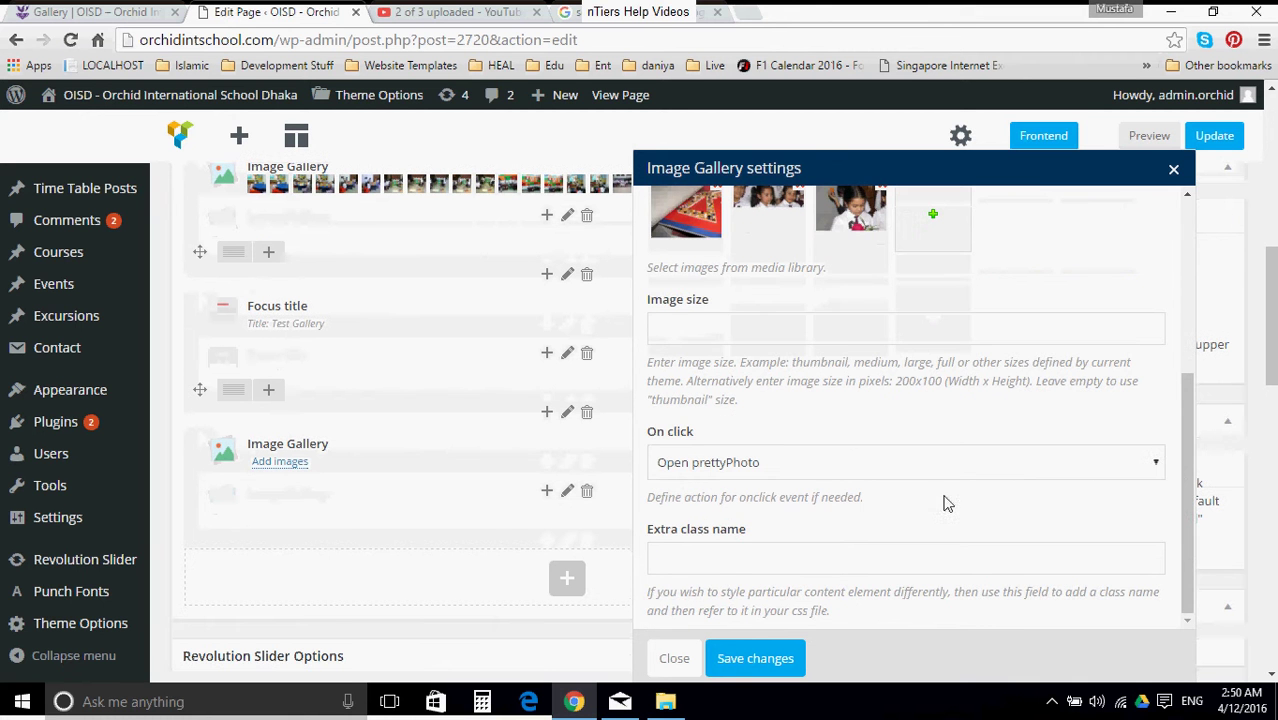
{"action": "left_click", "coordinate": [1155, 463]}
{"action": "left_click", "coordinate": [1155, 463]}
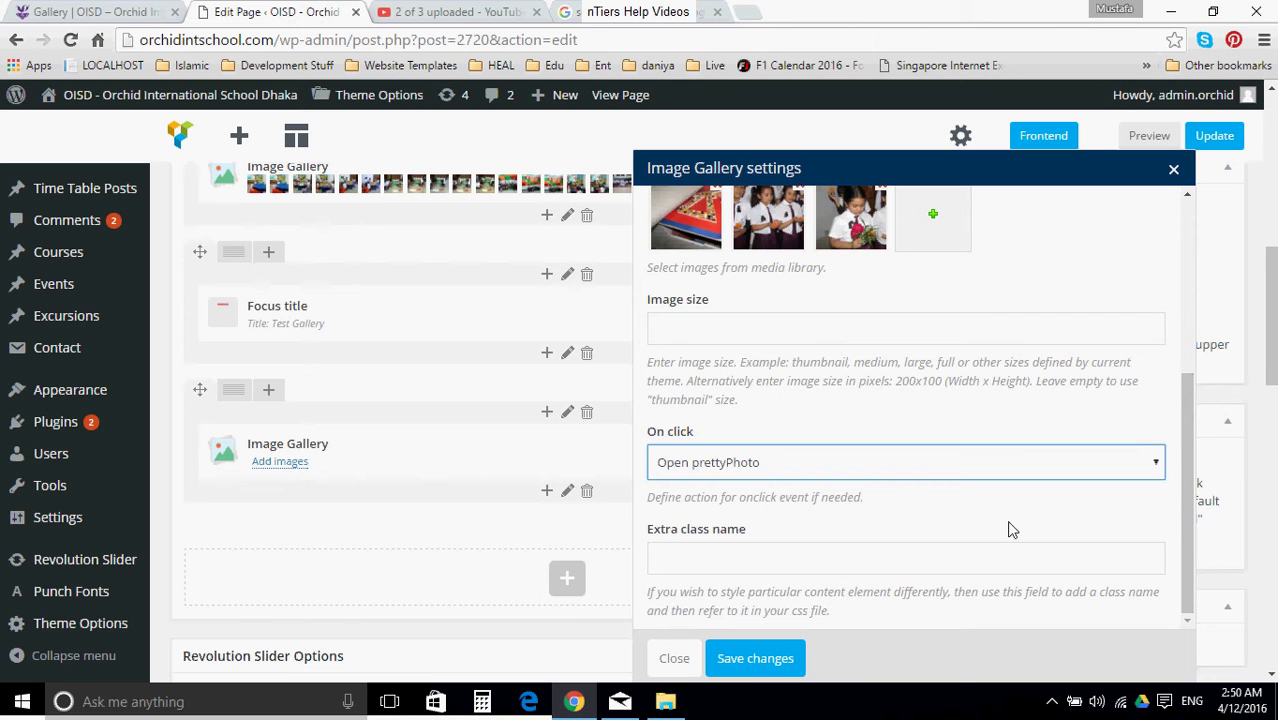
{"action": "left_click", "coordinate": [757, 666]}
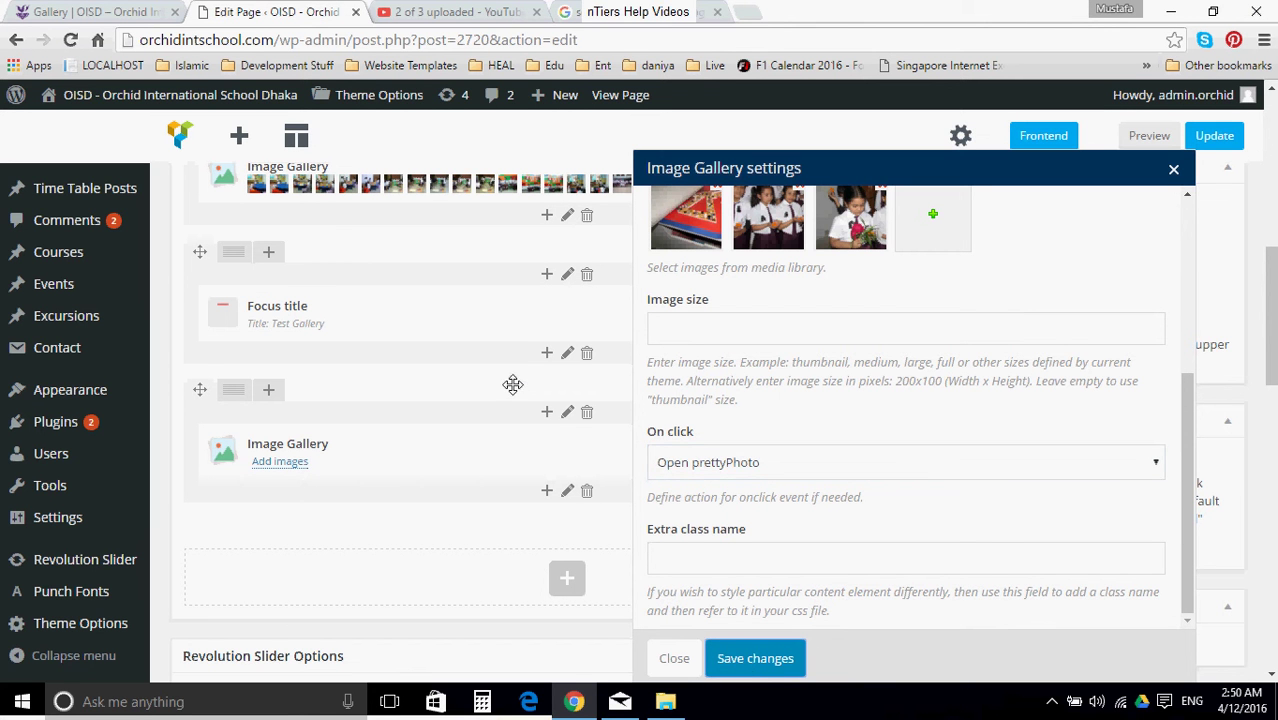
{"action": "left_click", "coordinate": [751, 661]}
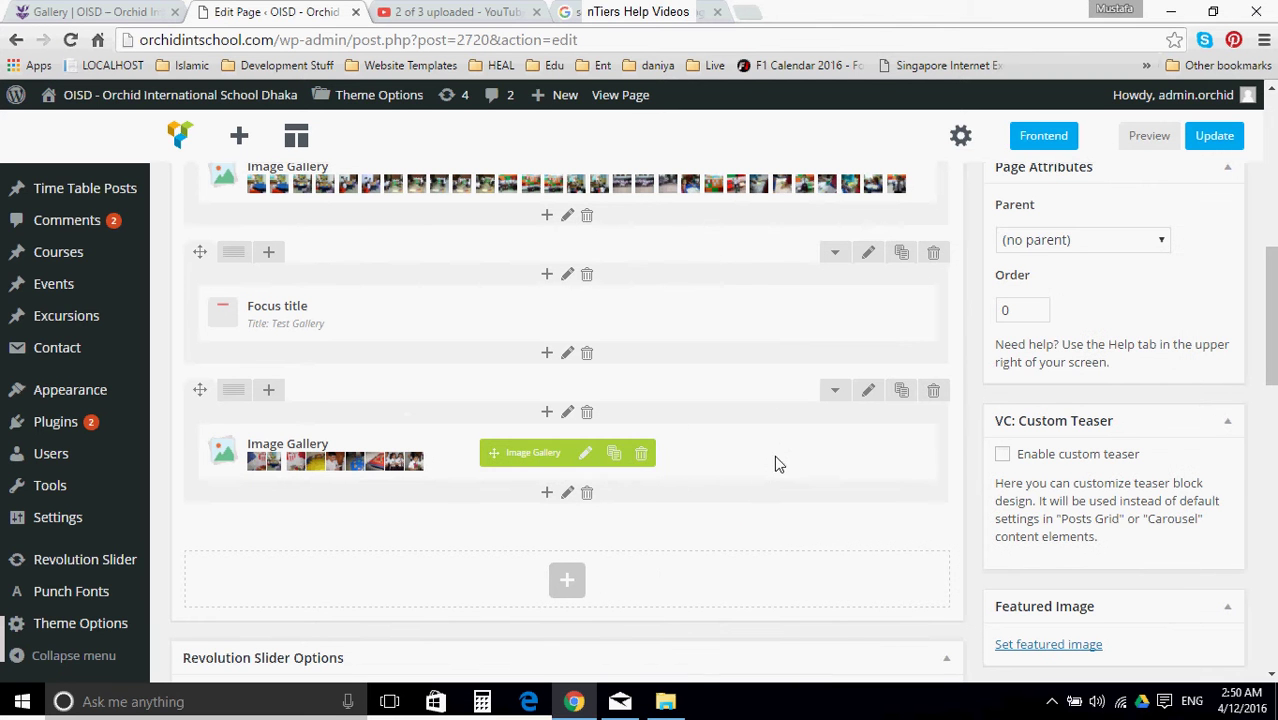
- Update the Gallery page, then reload the live site and scroll to the green Test Gallery grid
{"action": "left_click", "coordinate": [1210, 138]}
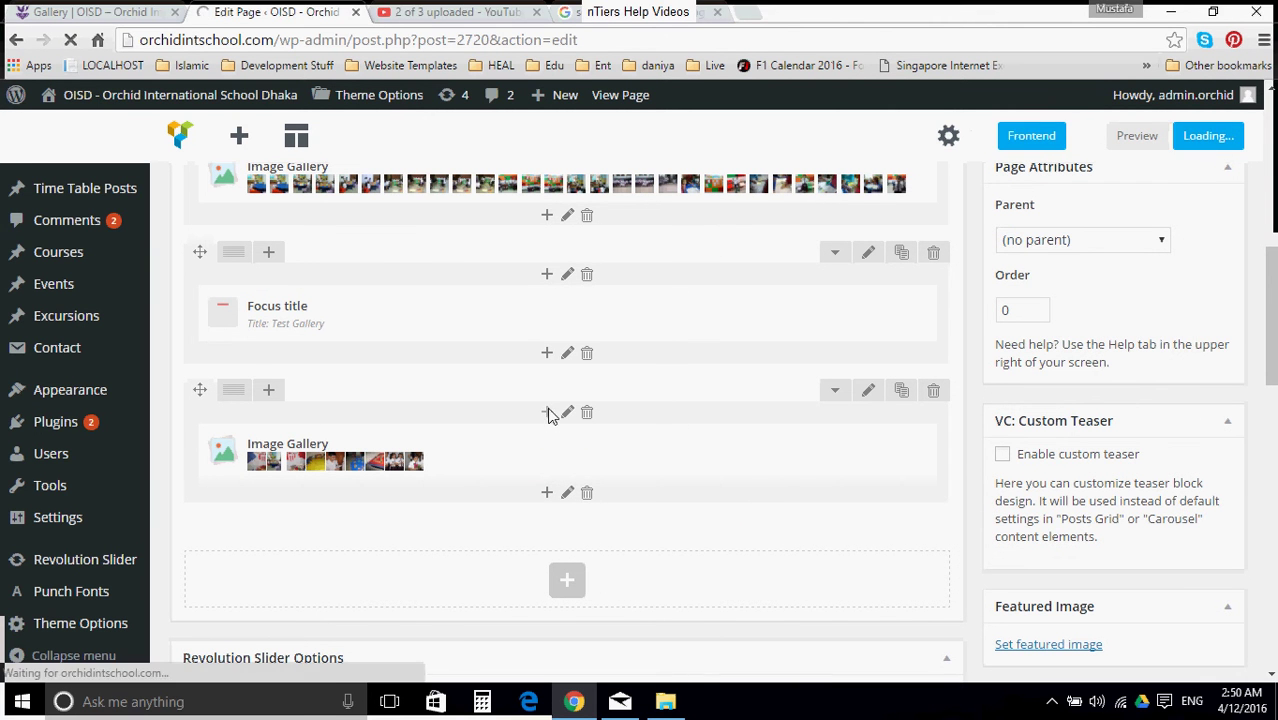
{"action": "left_click", "coordinate": [77, 13]}
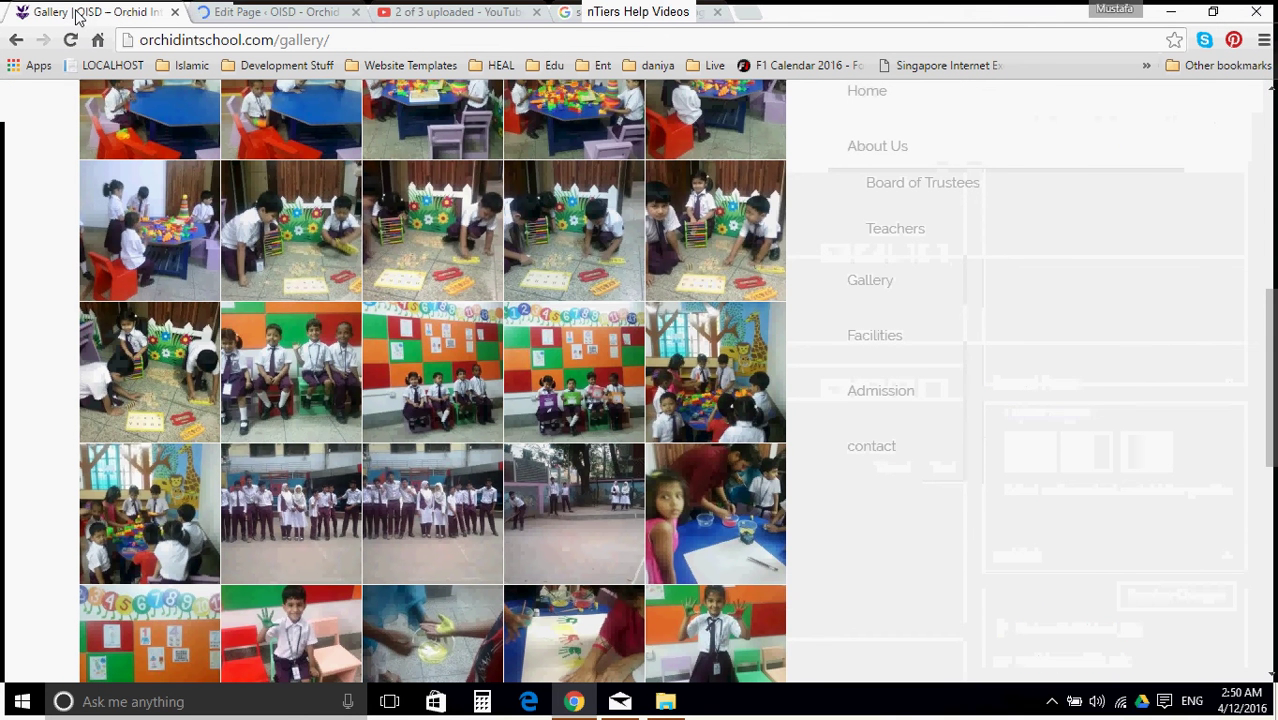
{"action": "left_click", "coordinate": [350, 40]}
{"action": "key", "text": "Return"}
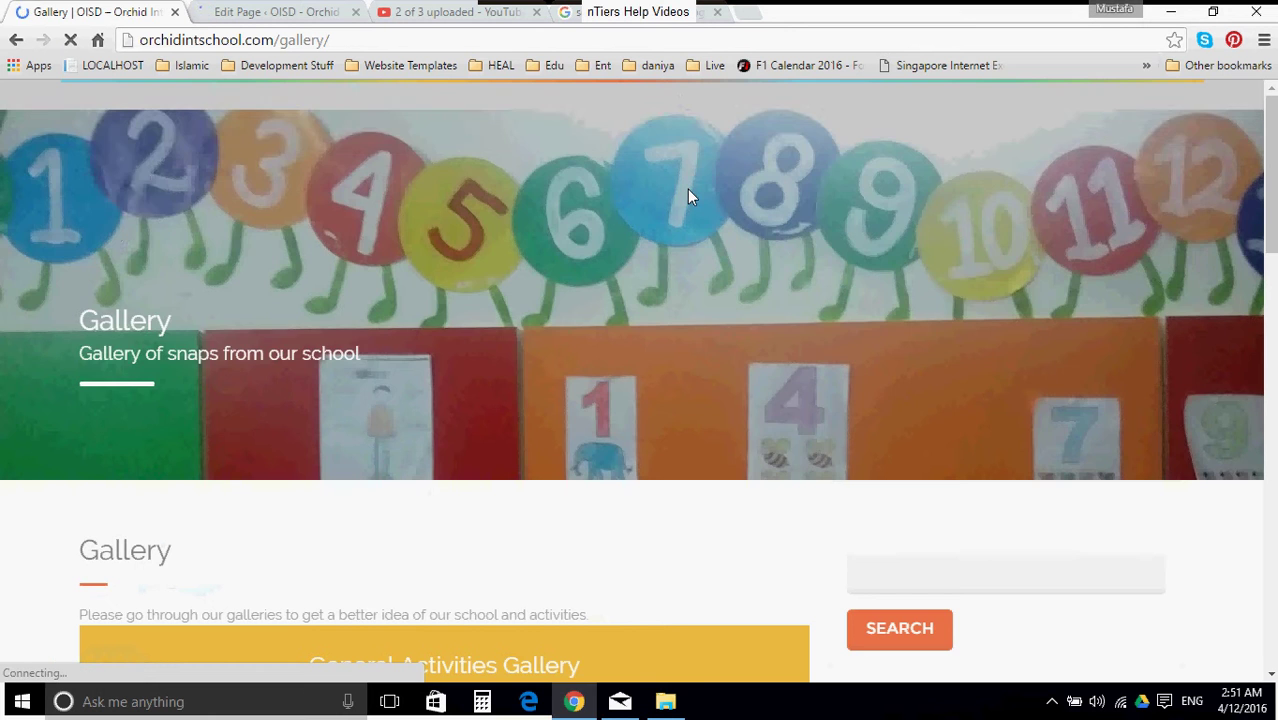
{"action": "scroll", "coordinate": [687, 189], "scroll_direction": "down", "scroll_amount": 5}
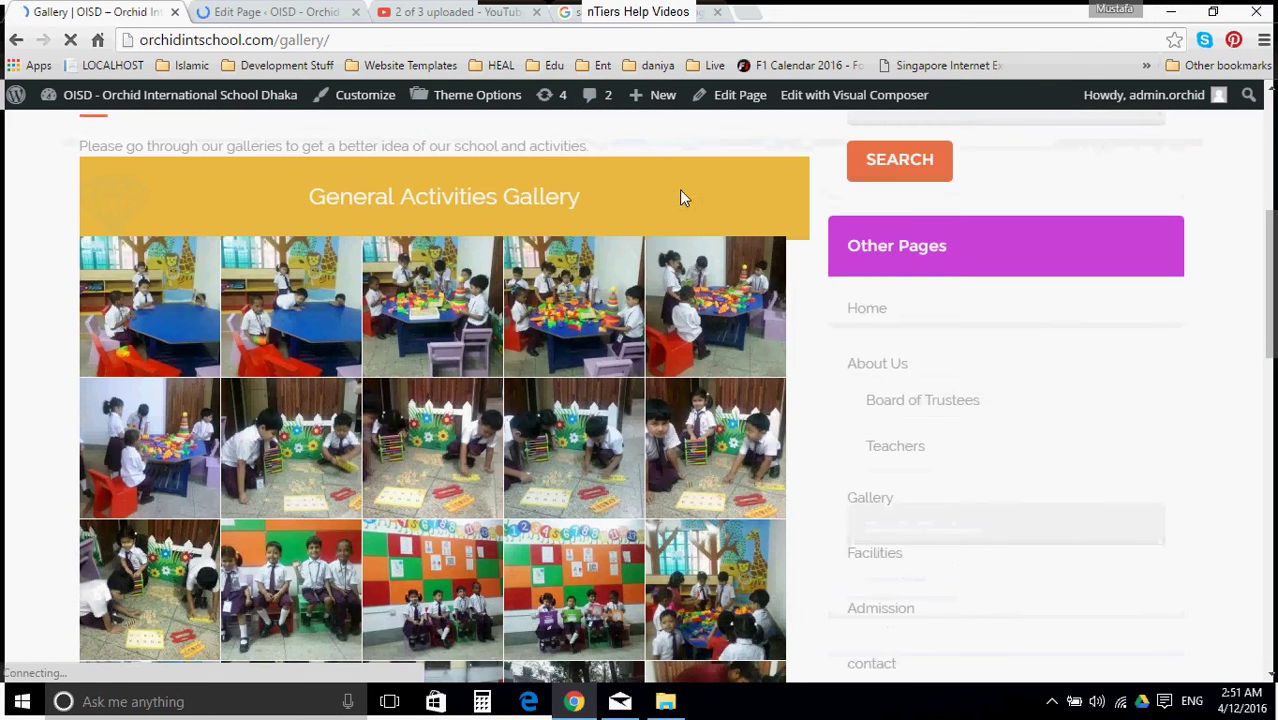
{"action": "scroll", "coordinate": [626, 206], "scroll_direction": "down", "scroll_amount": 6}
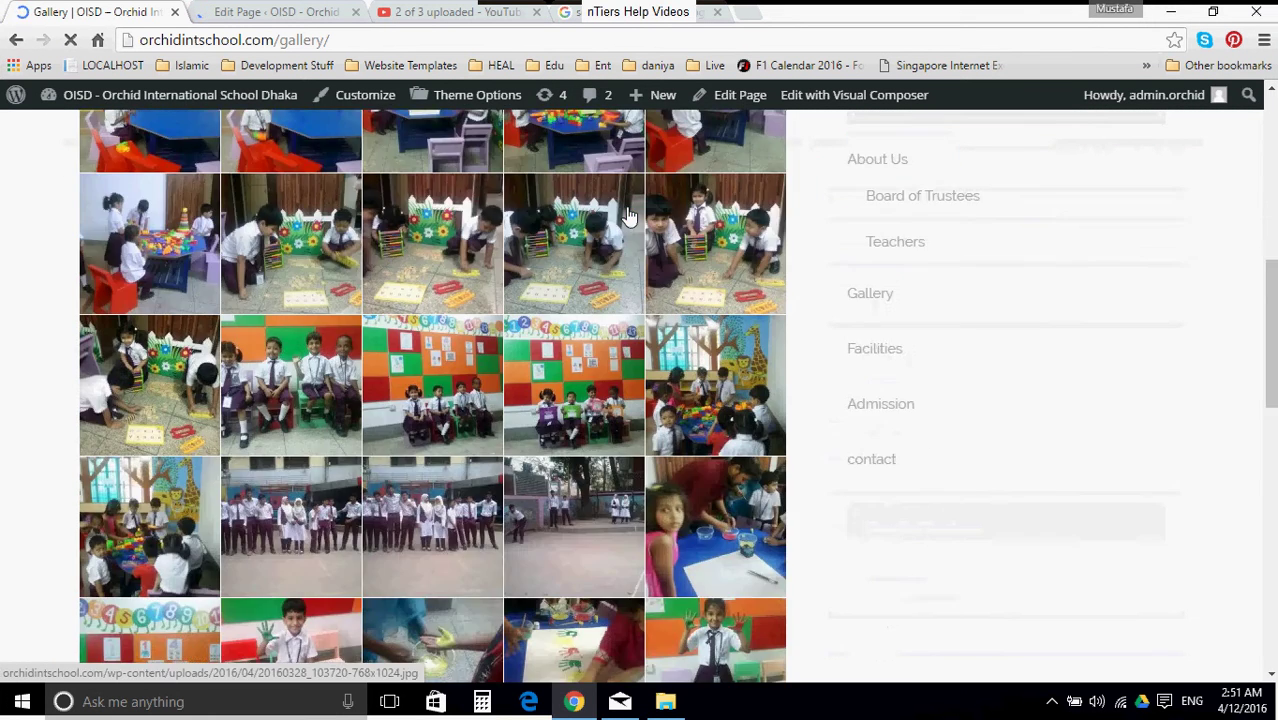
{"action": "scroll", "coordinate": [626, 216], "scroll_direction": "down", "scroll_amount": 8}
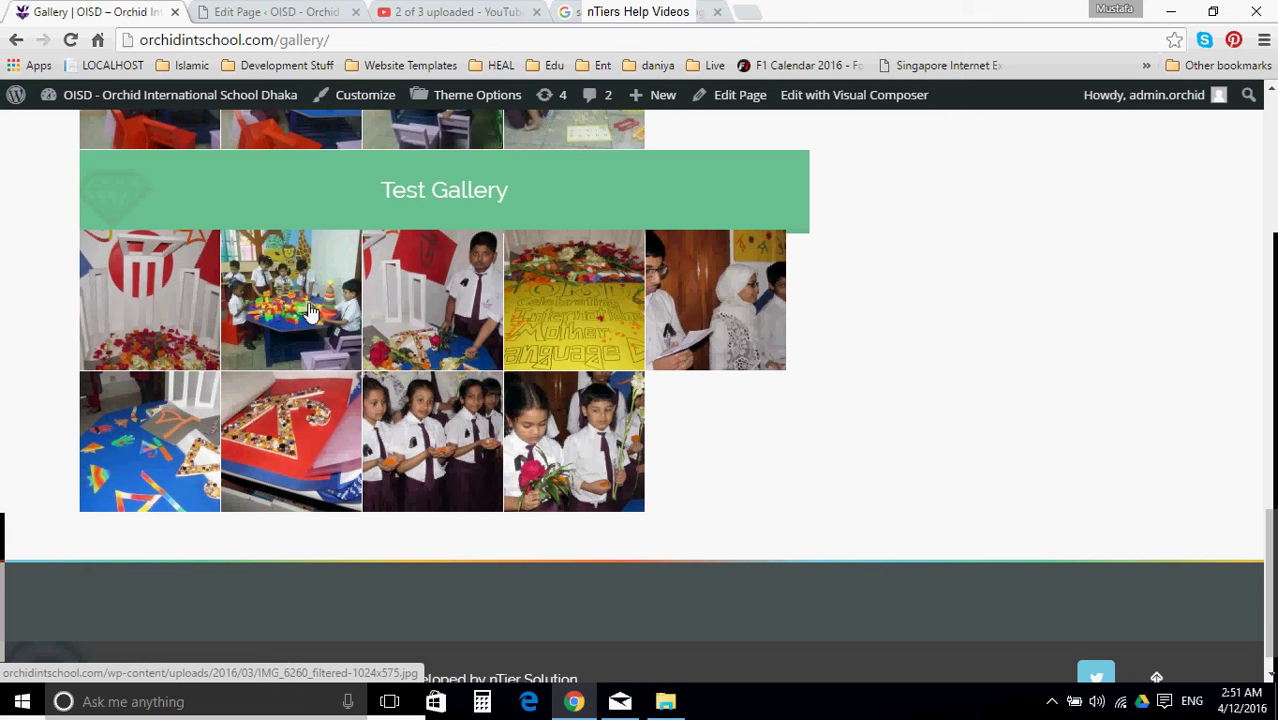
{"action": "left_click", "coordinate": [281, 316]}
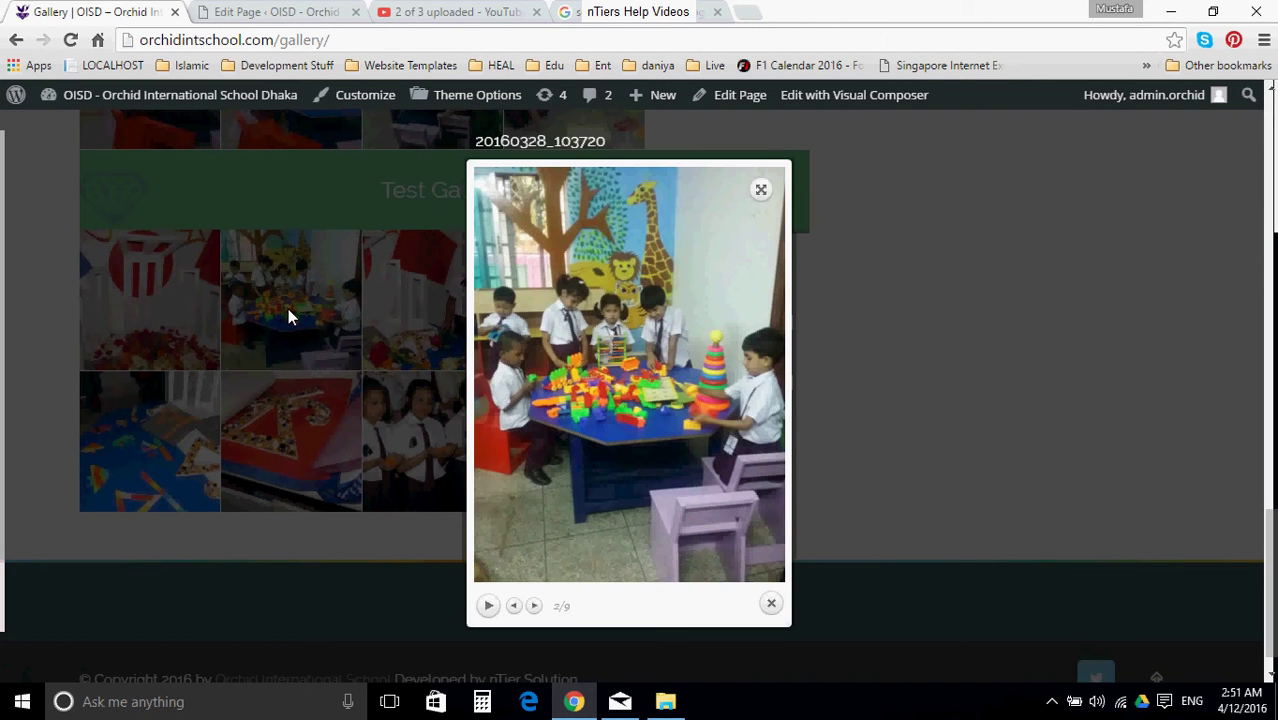
{"action": "mouse_move", "coordinate": [622, 368]}
{"action": "left_click", "coordinate": [534, 606]}
{"action": "left_click", "coordinate": [974, 190]}
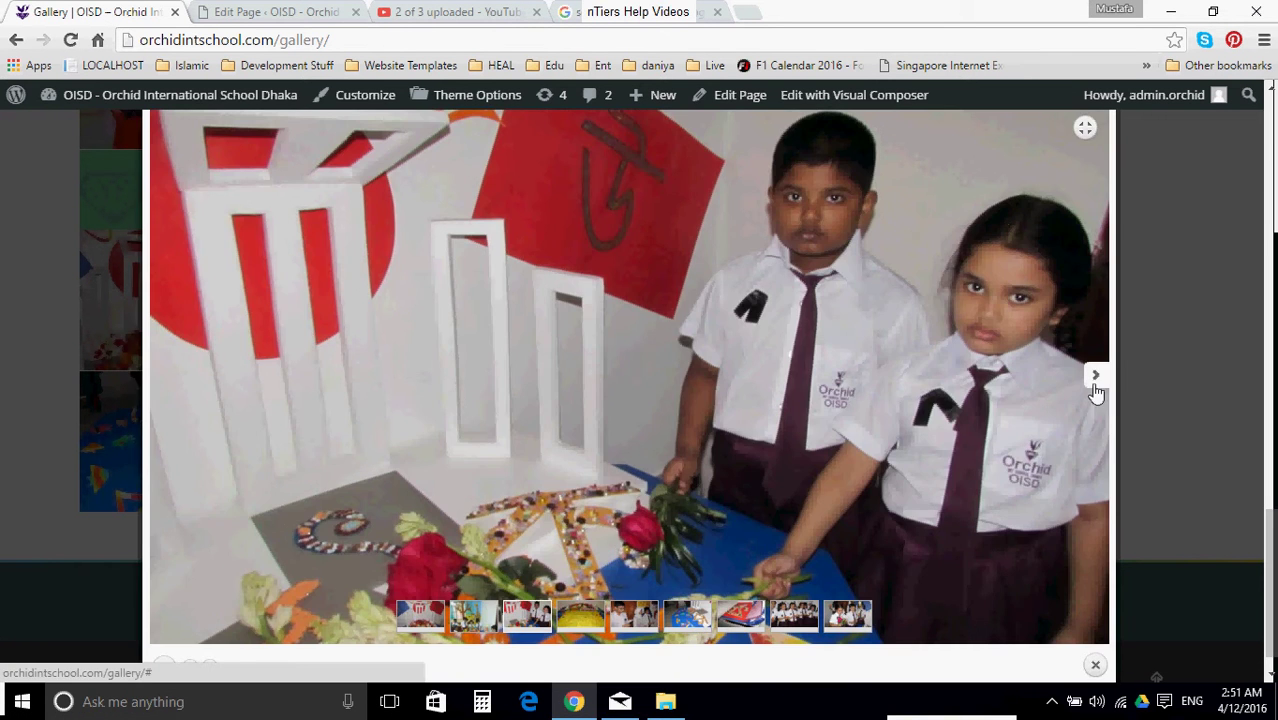
{"action": "left_click", "coordinate": [1099, 384]}
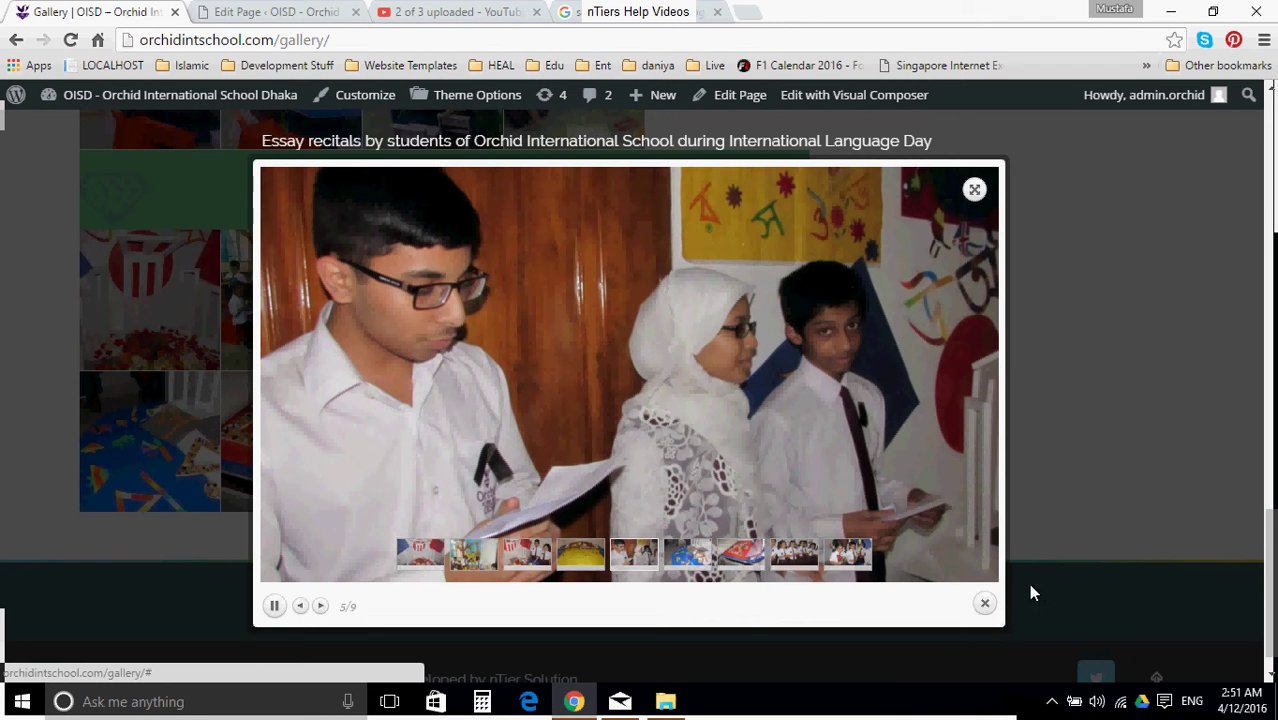
- Close the enlarged photo view and scroll the live Gallery page
{"action": "left_click", "coordinate": [986, 606]}
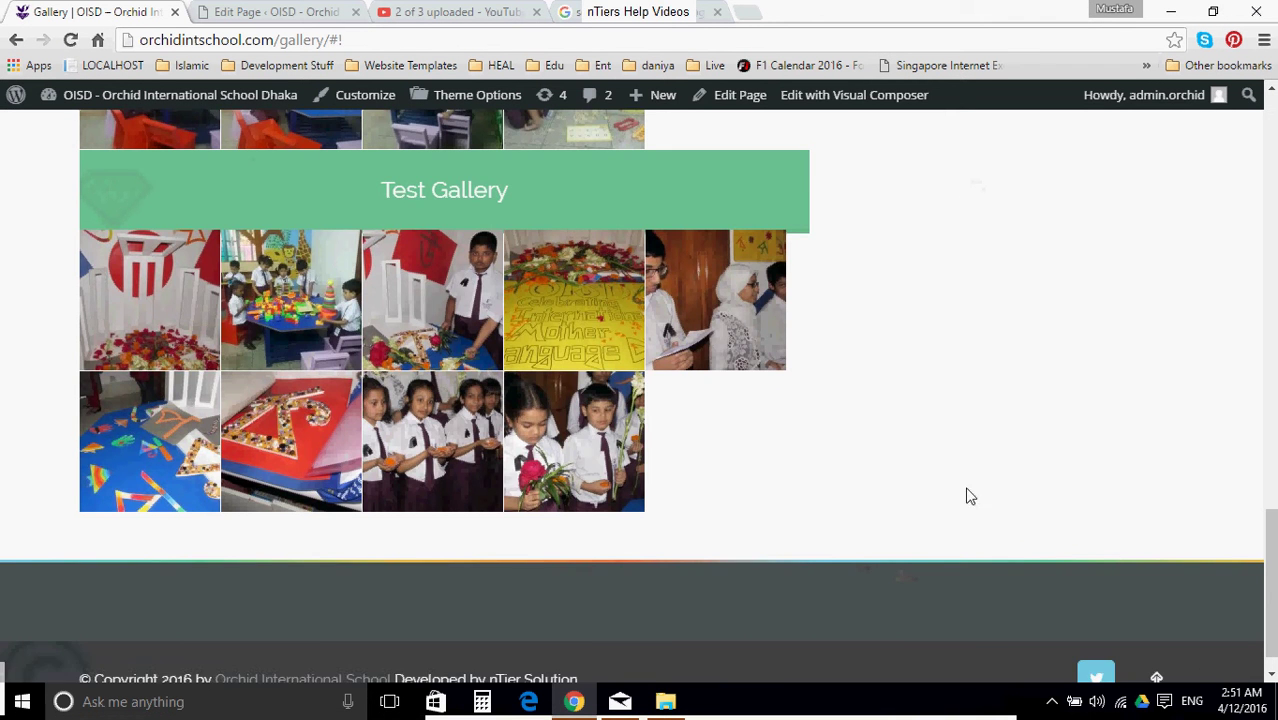
{"action": "scroll", "coordinate": [958, 488], "scroll_direction": "up", "scroll_amount": 1}
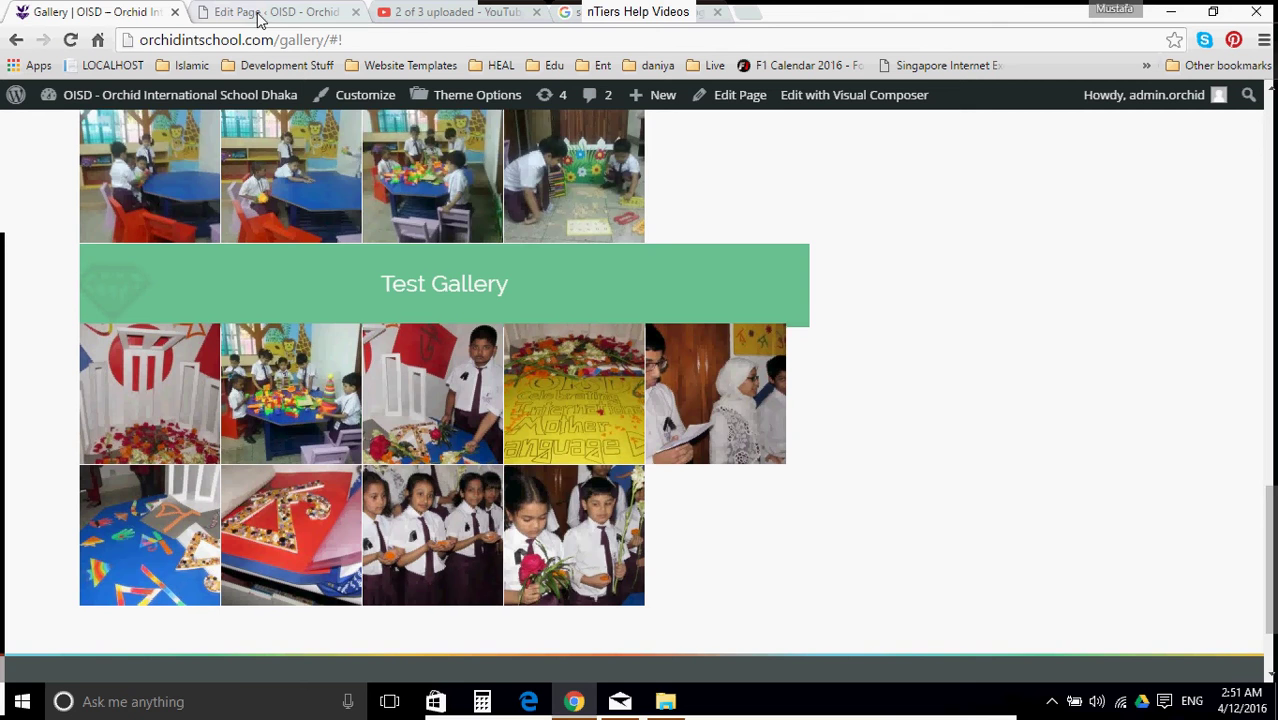
{"action": "scroll", "coordinate": [714, 540], "scroll_direction": "down", "scroll_amount": 2}
{"action": "scroll", "coordinate": [714, 546], "scroll_direction": "up", "scroll_amount": 15}
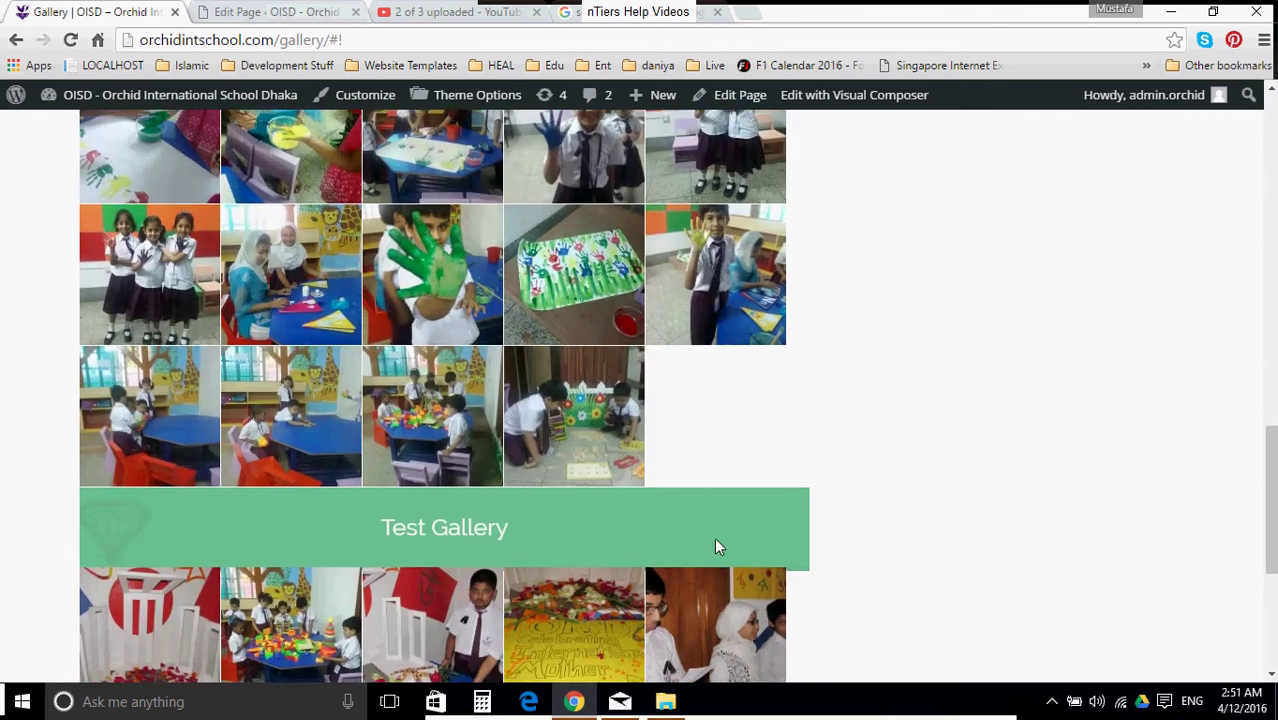
{"action": "scroll", "coordinate": [708, 539], "scroll_direction": "up", "scroll_amount": 4}
- In the editor, delete the Test Gallery title row and trash its image gallery row
{"action": "key", "text": "ctrl+Tab"}
{"action": "scroll", "coordinate": [628, 374], "scroll_direction": "down", "scroll_amount": 5}
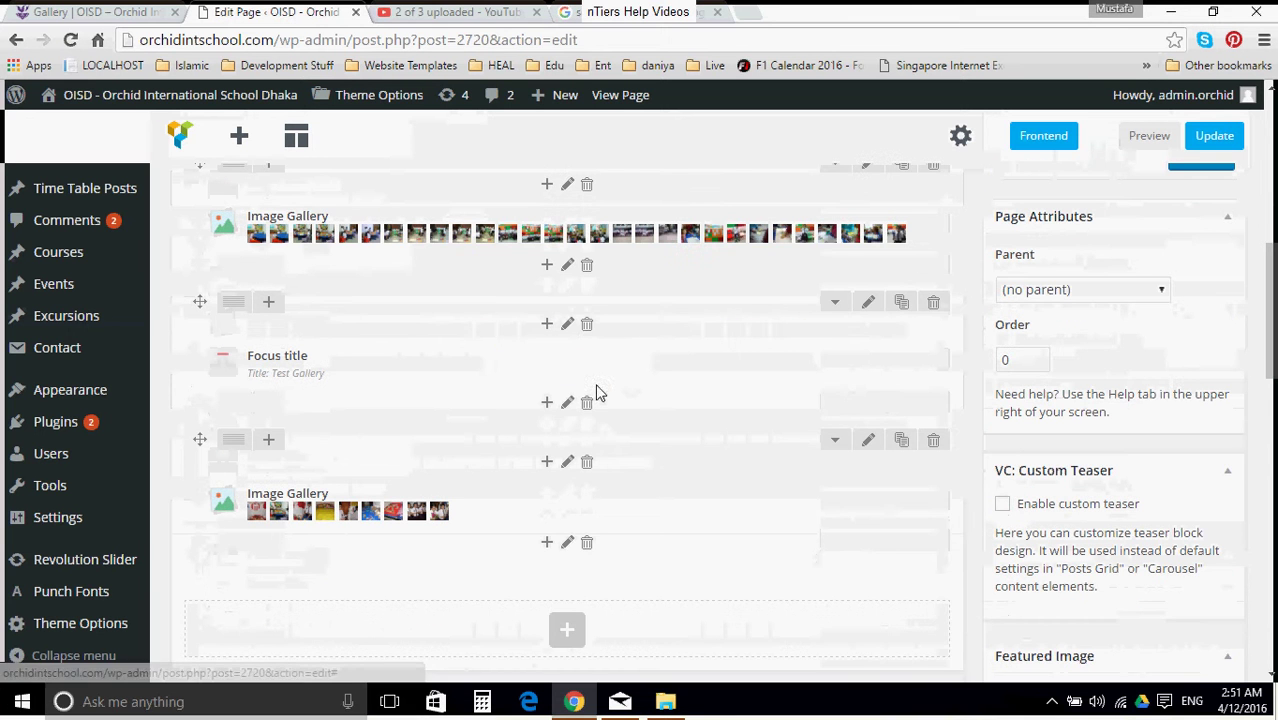
{"action": "left_click", "coordinate": [935, 305]}
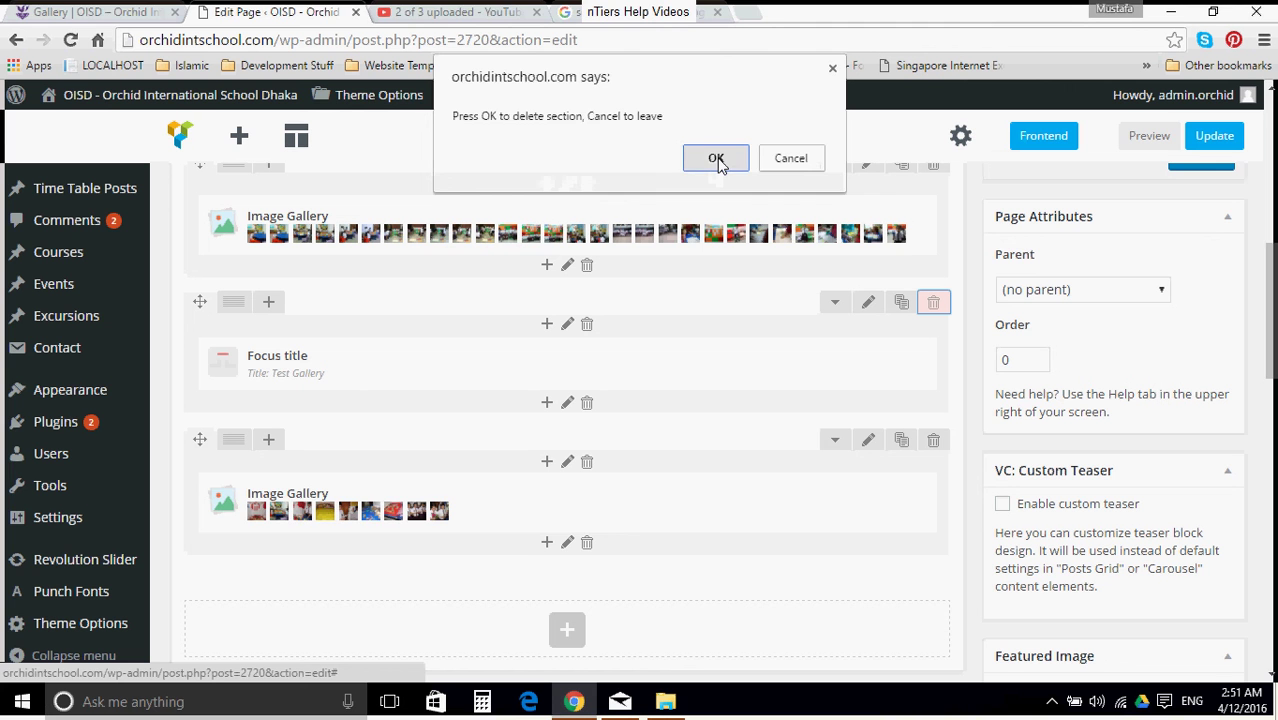
{"action": "left_click", "coordinate": [717, 160]}
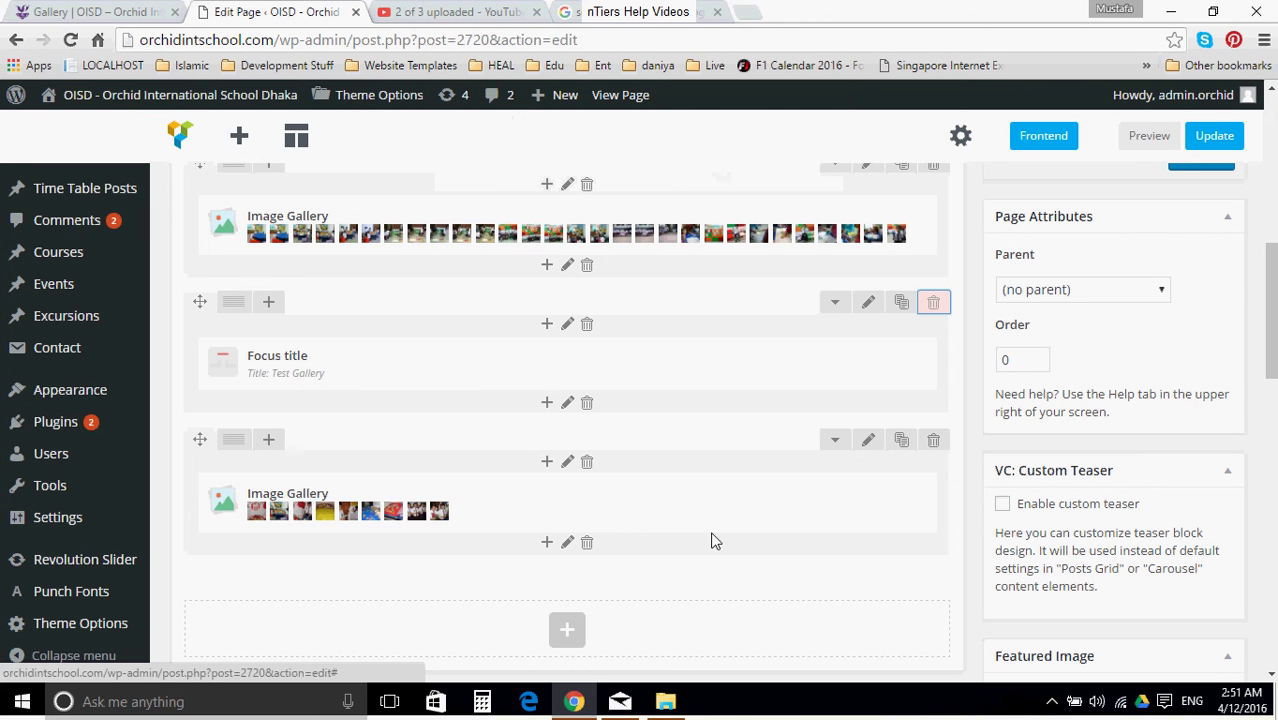
{"action": "left_click", "coordinate": [937, 305]}
- Confirm removing the Test Gallery images, update the page, and reload the live Gallery to verify
{"action": "left_click", "coordinate": [711, 186]}
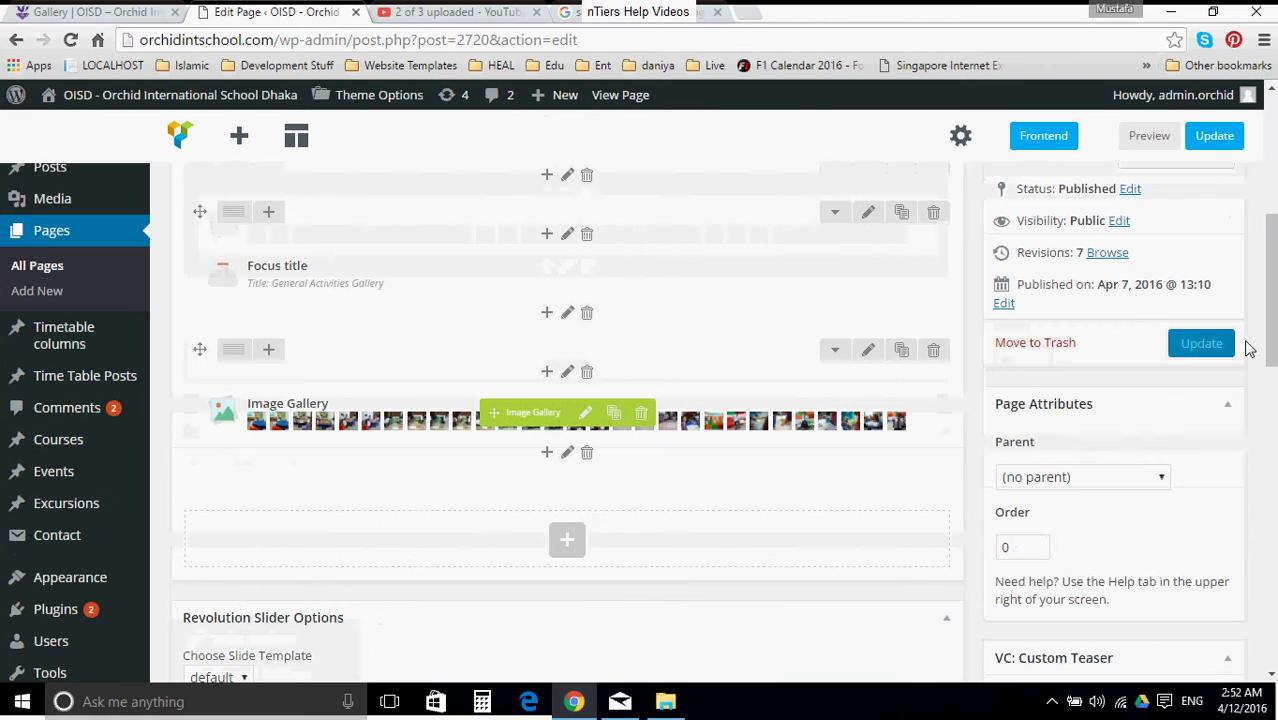
{"action": "left_click", "coordinate": [1200, 343]}
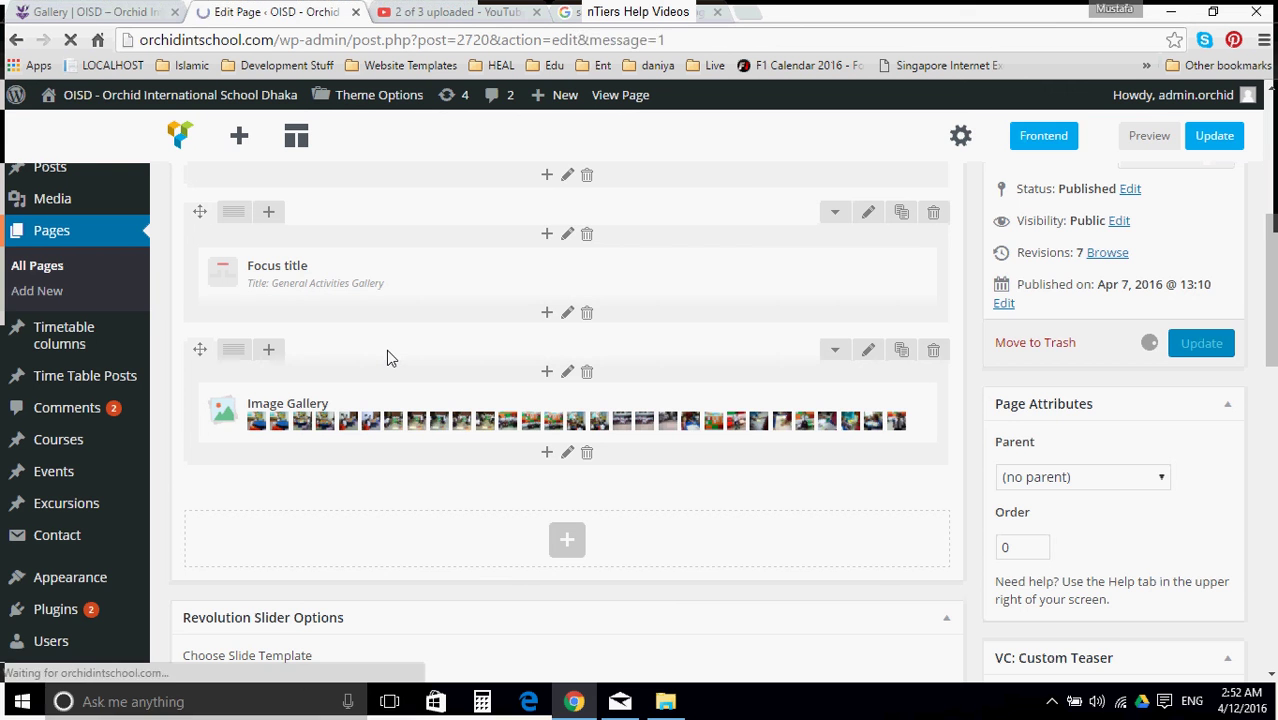
{"action": "left_click", "coordinate": [88, 18]}
{"action": "double_click", "coordinate": [333, 42]}
{"action": "key", "text": "BackSpace"}
{"action": "key", "text": "Return"}
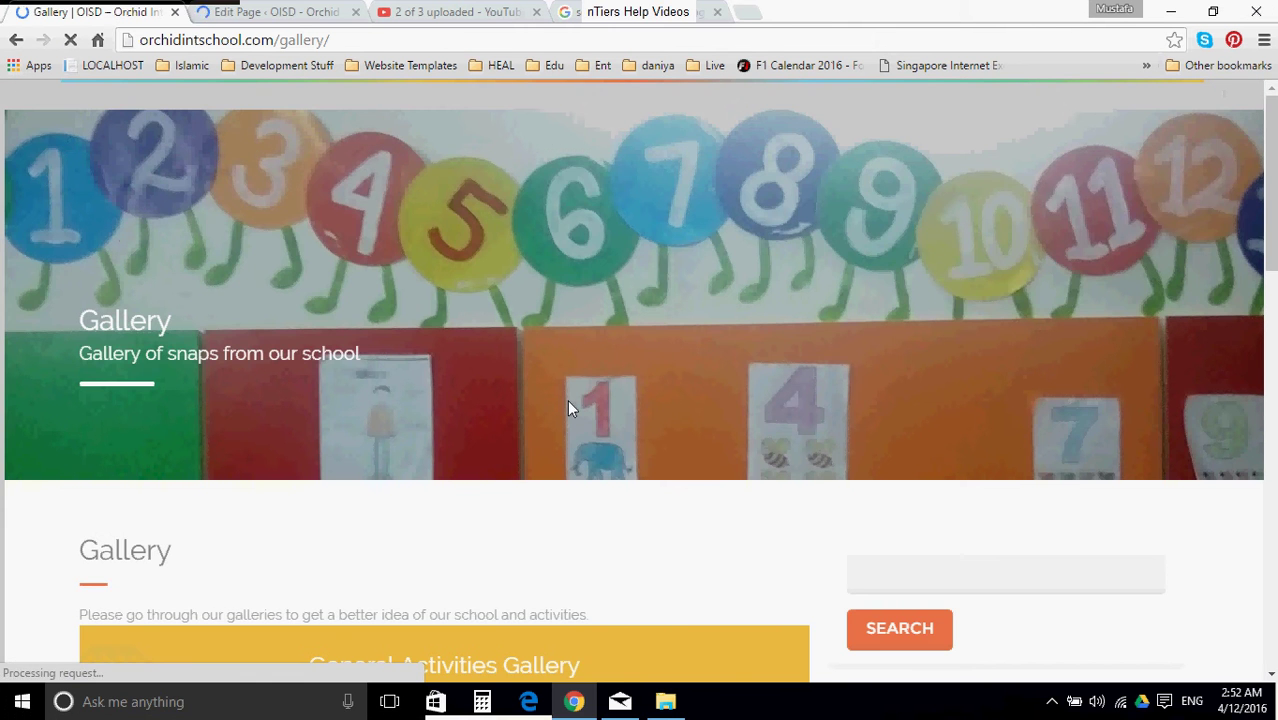
{"action": "scroll", "coordinate": [520, 368], "scroll_direction": "down", "scroll_amount": 5}
{"action": "scroll", "coordinate": [518, 372], "scroll_direction": "down", "scroll_amount": 2}
{"action": "scroll", "coordinate": [405, 350], "scroll_direction": "up", "scroll_amount": 3}
{"action": "scroll", "coordinate": [410, 340], "scroll_direction": "down", "scroll_amount": 15}
{"action": "scroll", "coordinate": [701, 481], "scroll_direction": "up", "scroll_amount": 15}
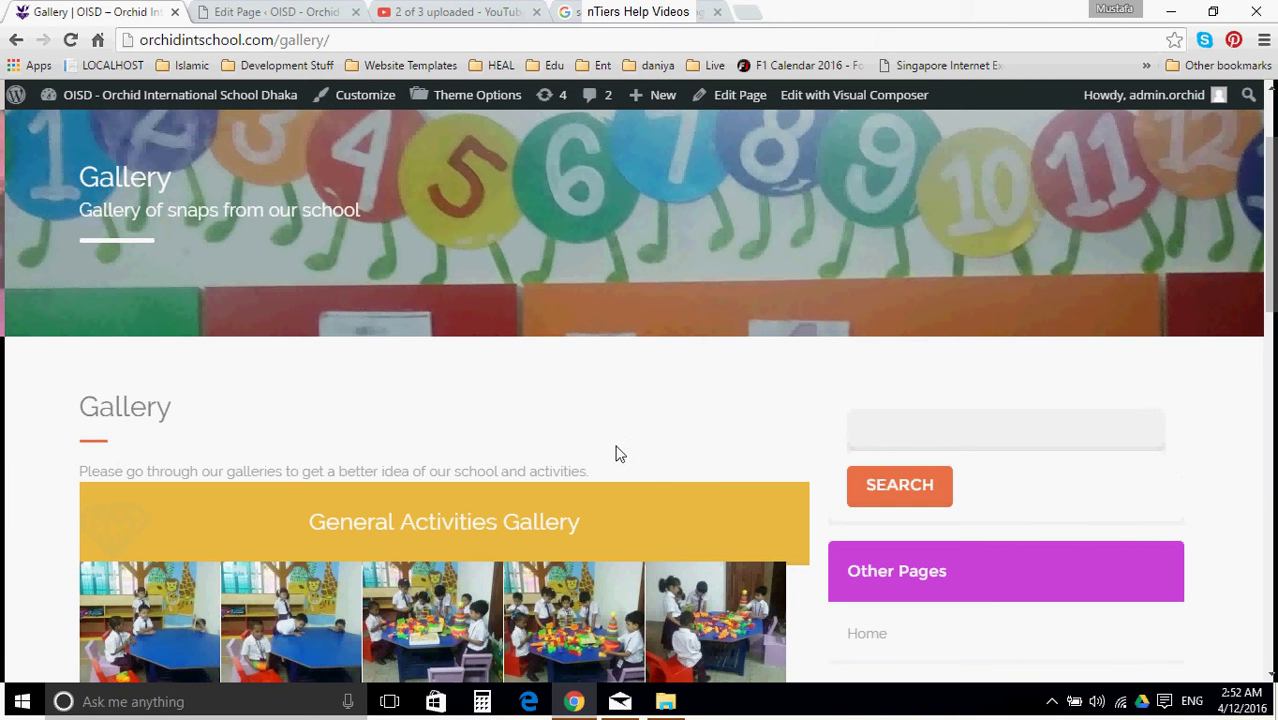
{"action": "left_click", "coordinate": [305, 11]}
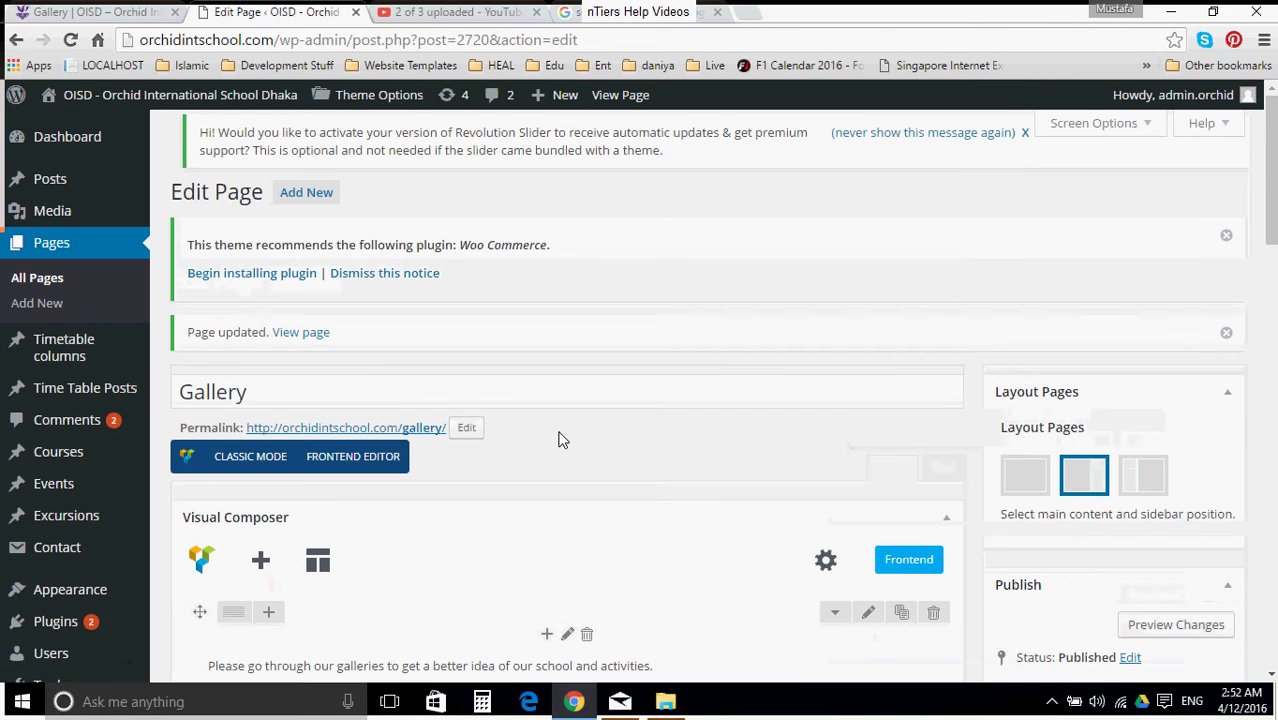